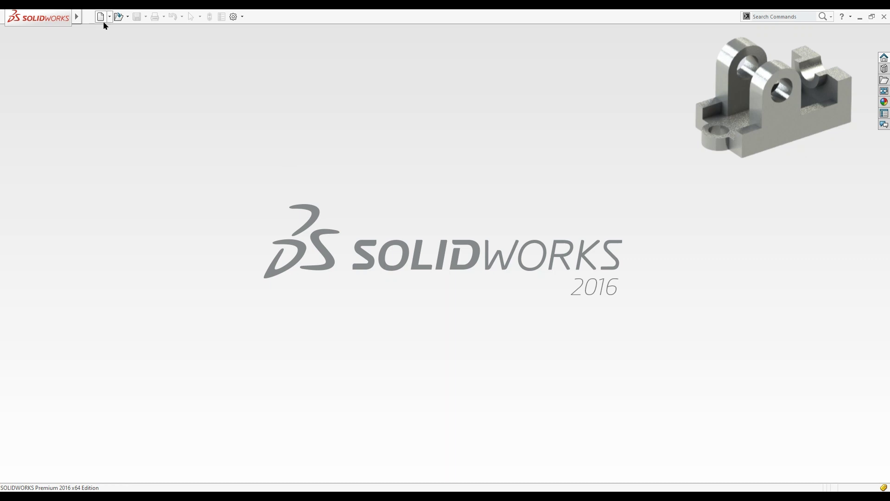
Open the New SOLIDWORKS Document dialog to start a new file
{"action": "left_click", "coordinate": [105, 21]}
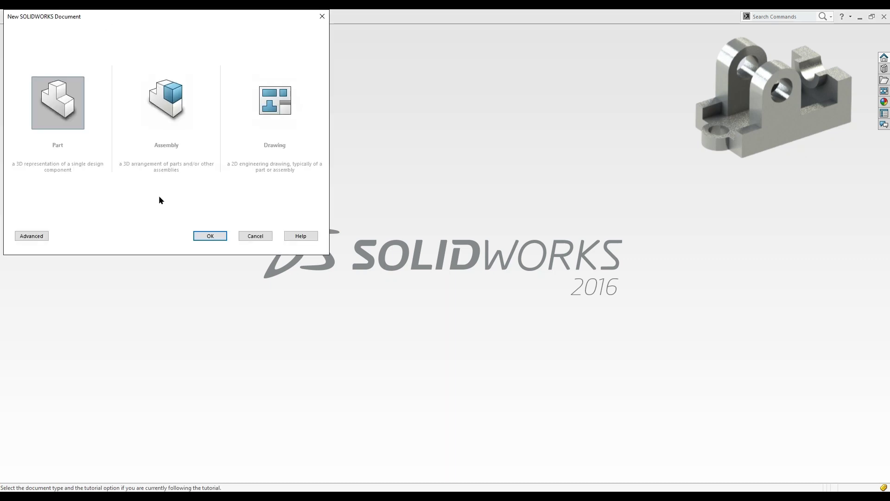
Create a new part and draw a center rectangle from the origin on the Top Plane
{"action": "left_click", "coordinate": [210, 236]}
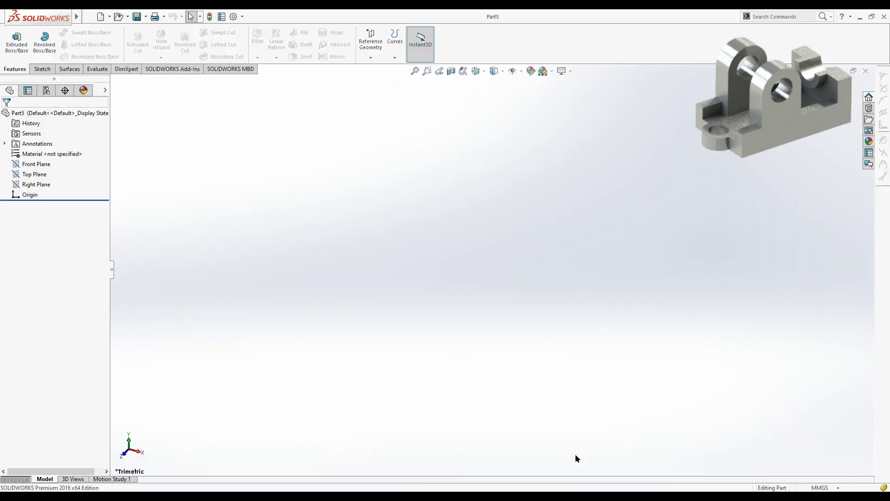
{"action": "left_click", "coordinate": [30, 178]}
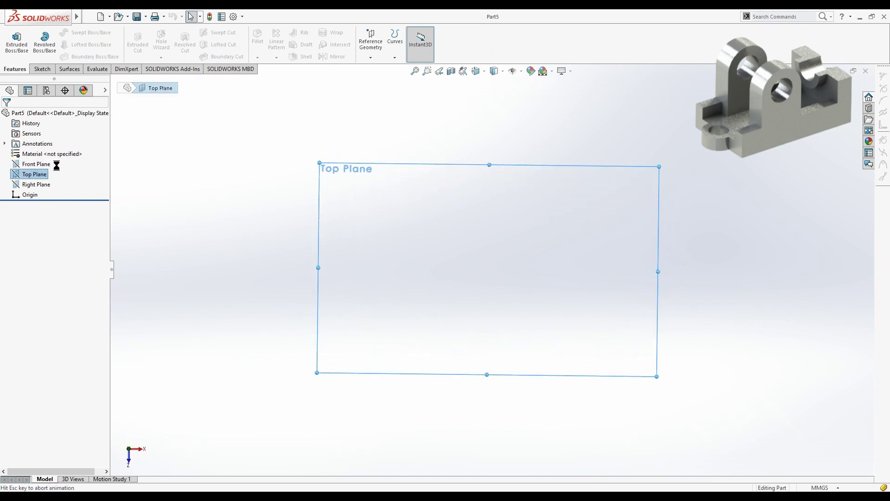
{"action": "key", "text": "r"}
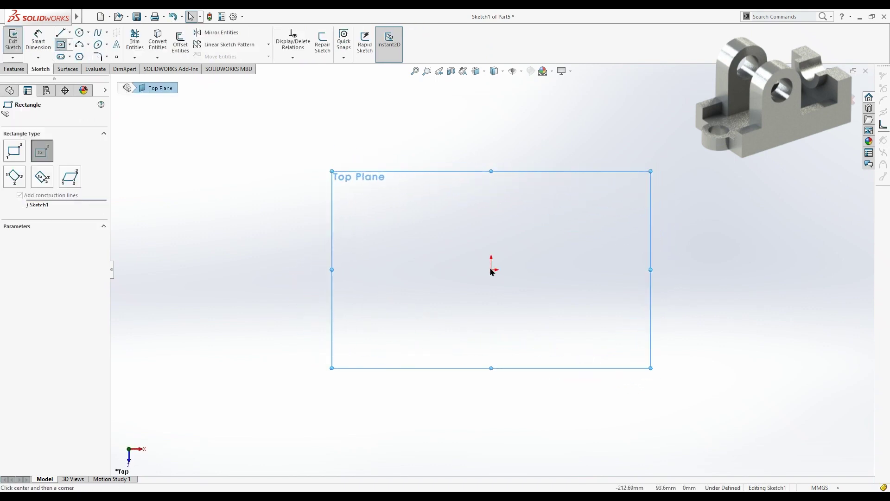
{"action": "left_click", "coordinate": [492, 269]}
{"action": "left_click", "coordinate": [595, 316]}
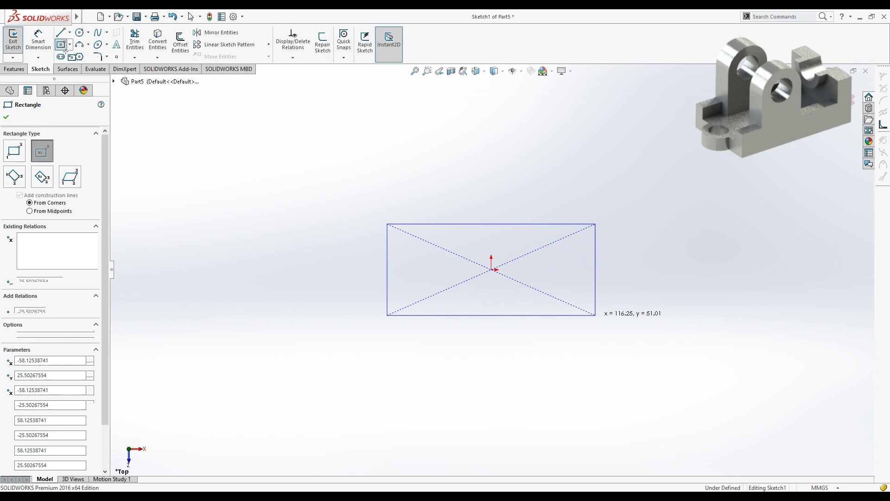
{"action": "key", "text": "Escape"}
Dimension the rectangle 82 high and 140 wide
{"action": "left_click", "coordinate": [38, 39]}
{"action": "left_click", "coordinate": [387, 249]}
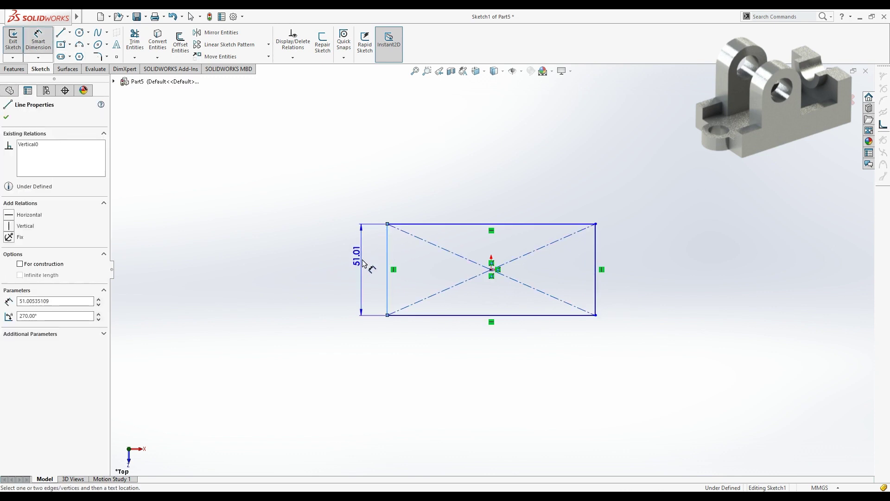
{"action": "left_click", "coordinate": [363, 269]}
{"action": "type", "text": "82"}
{"action": "key", "text": "Return"}
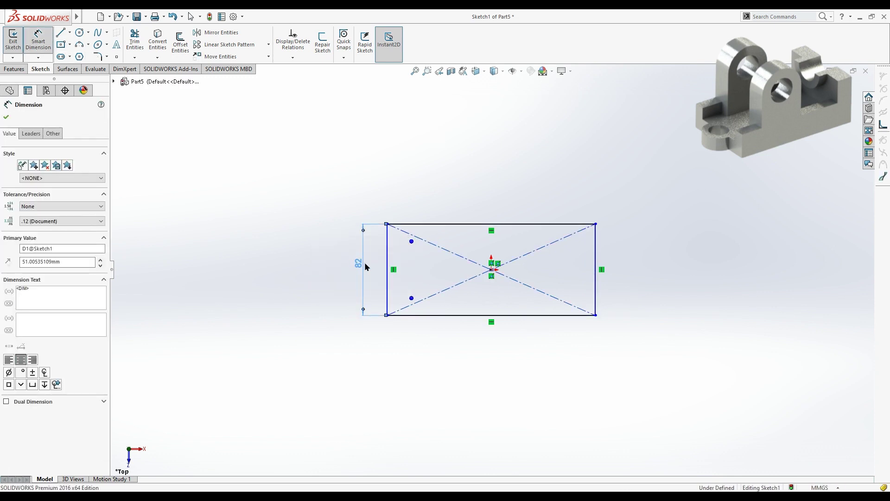
{"action": "left_click", "coordinate": [524, 327]}
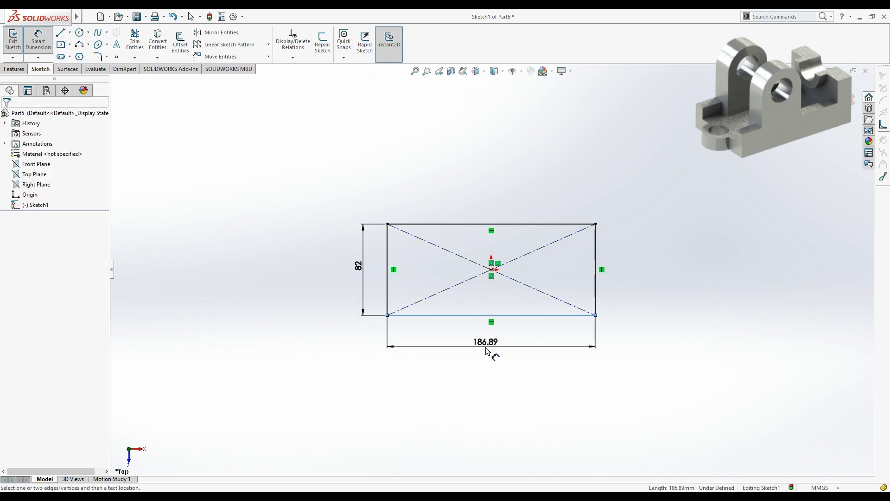
{"action": "left_click", "coordinate": [492, 349]}
{"action": "type", "text": "140"}
{"action": "key", "text": "Return"}
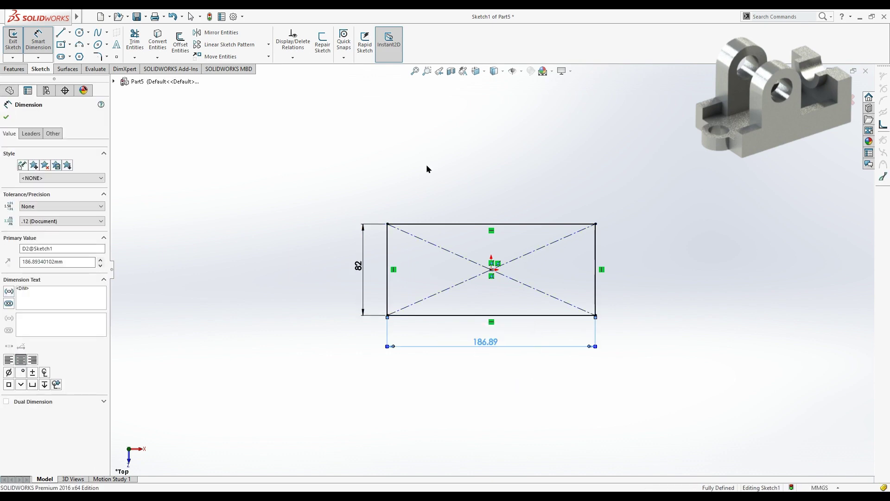
{"action": "key", "text": "Escape"}
{"action": "left_click", "coordinate": [15, 69]}
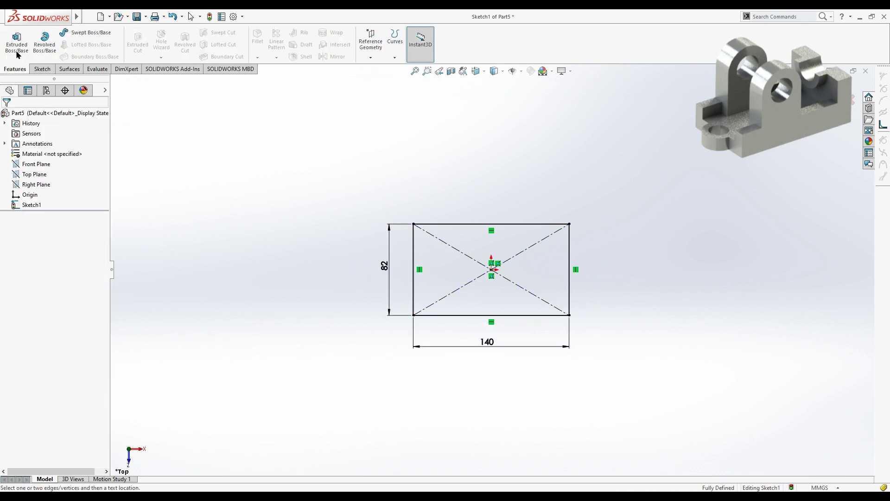
Draw a Ø36 circle centred on the rectangle's left-edge midpoint
{"action": "left_click", "coordinate": [49, 70]}
{"action": "right_click_drag", "start_coordinate": [391, 211], "coordinate": [437, 284]}
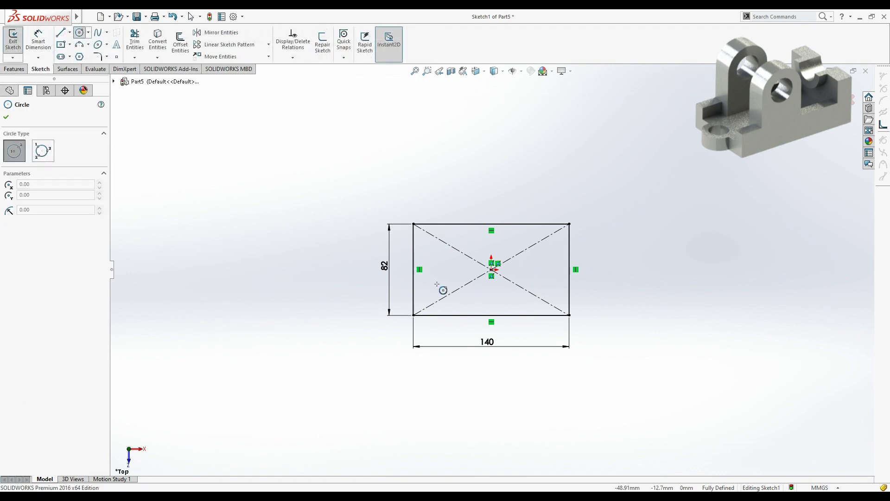
{"action": "left_click", "coordinate": [414, 270]}
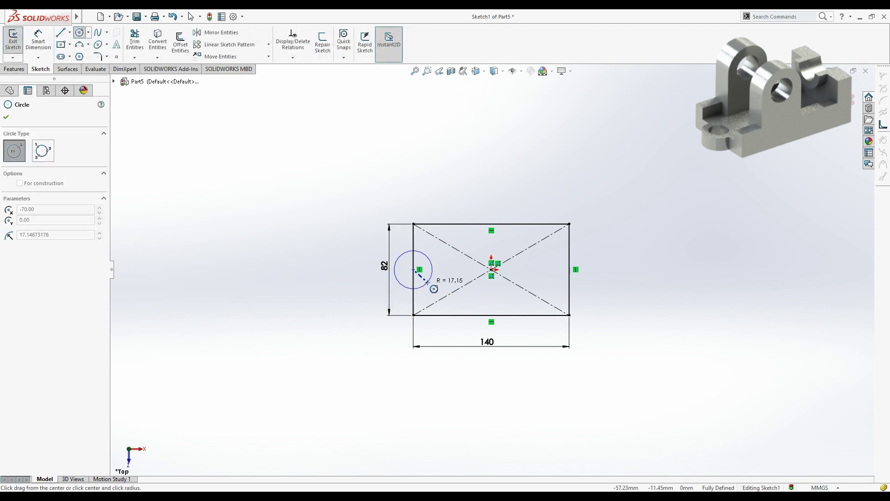
{"action": "left_click", "coordinate": [427, 282]}
{"action": "scroll", "coordinate": [417, 269], "scroll_direction": "down", "scroll_amount": 3}
{"action": "scroll", "coordinate": [403, 266], "scroll_direction": "down", "scroll_amount": 2}
{"action": "right_click_drag", "start_coordinate": [417, 266], "coordinate": [417, 244]}
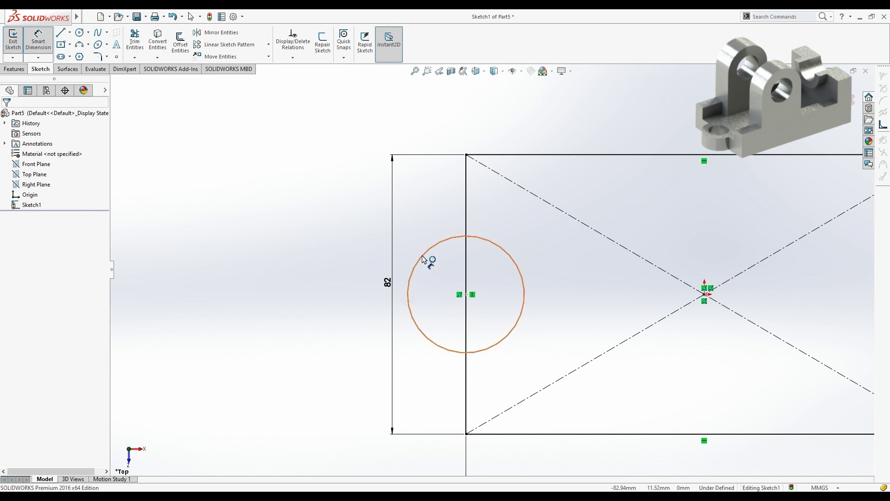
{"action": "left_click", "coordinate": [312, 314]}
{"action": "left_click", "coordinate": [312, 313]}
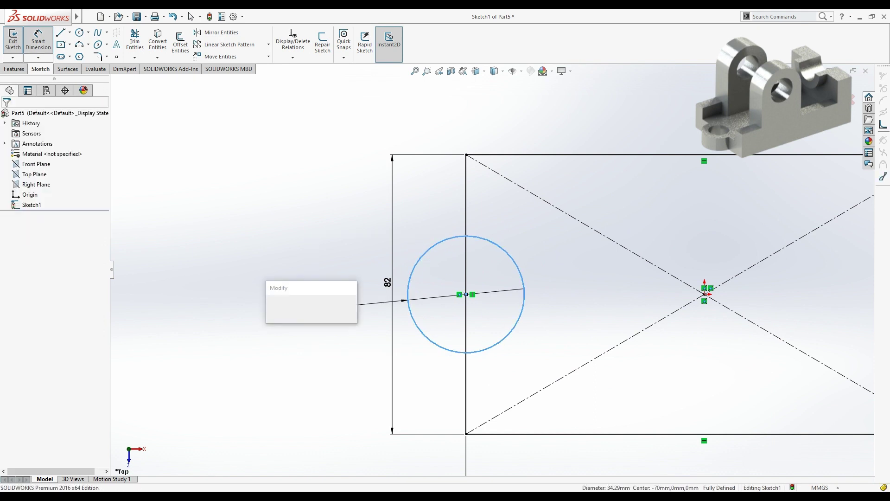
{"action": "key", "text": "Return"}
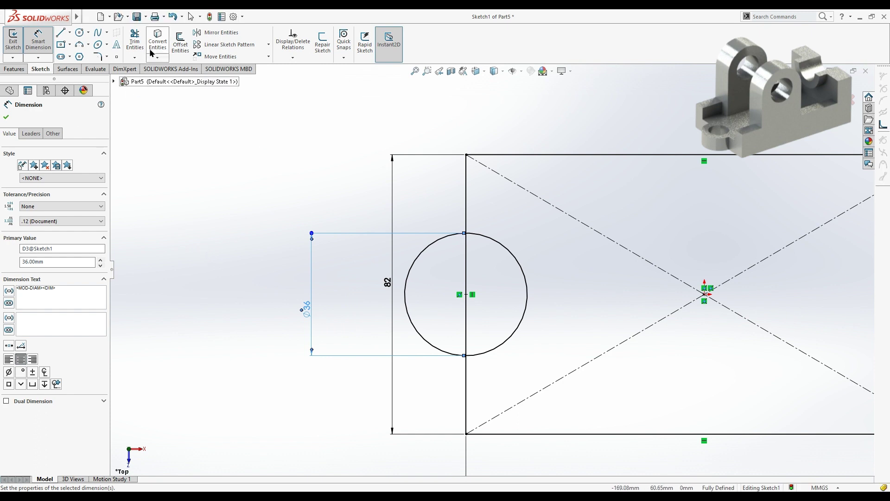
Add a concentric inner circle dimensioned to Ø22
{"action": "left_click", "coordinate": [80, 33]}
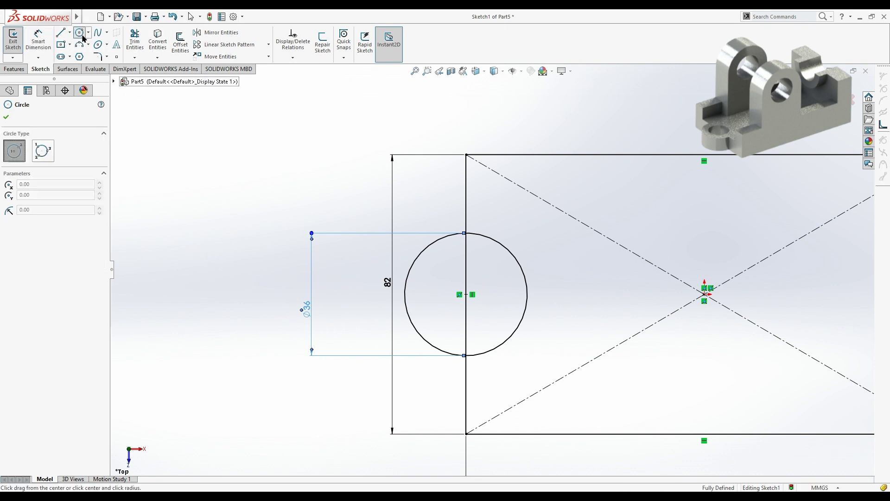
{"action": "left_click", "coordinate": [466, 294]}
{"action": "left_click", "coordinate": [486, 310]}
{"action": "right_click_drag", "start_coordinate": [469, 301], "coordinate": [449, 278]}
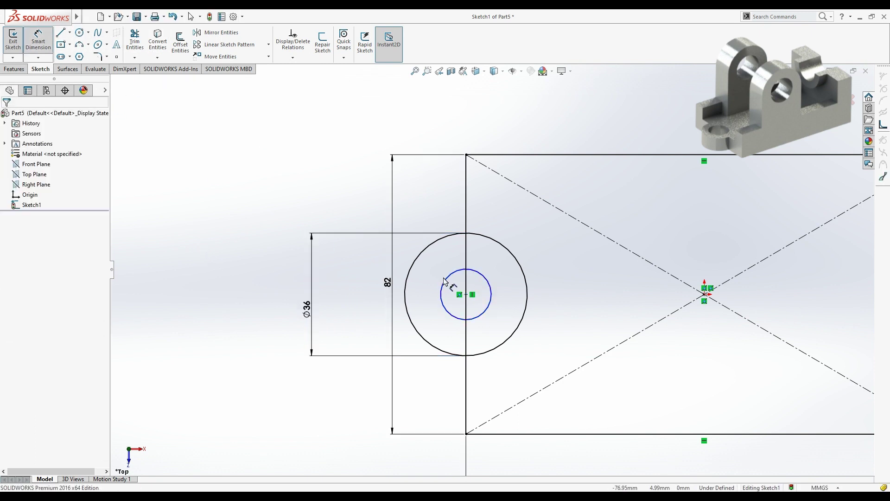
{"action": "left_click", "coordinate": [443, 283]}
{"action": "left_click", "coordinate": [350, 295]}
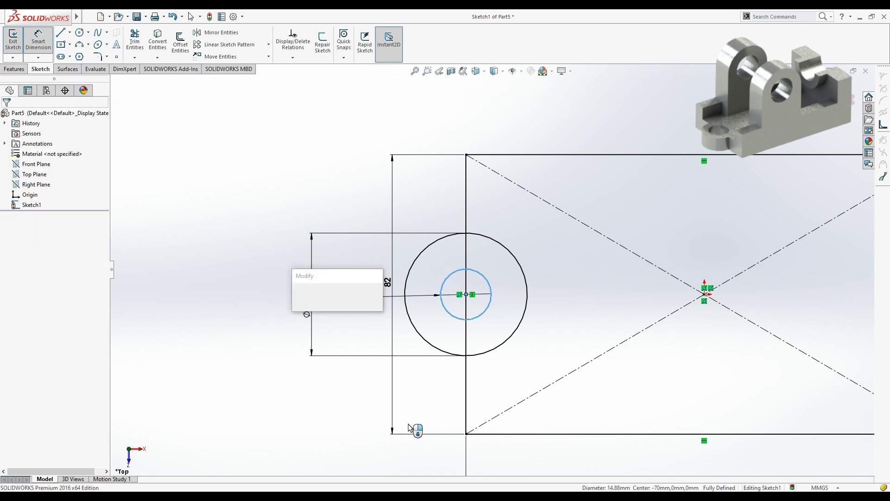
{"action": "type", "text": "22"}
{"action": "key", "text": "Return"}
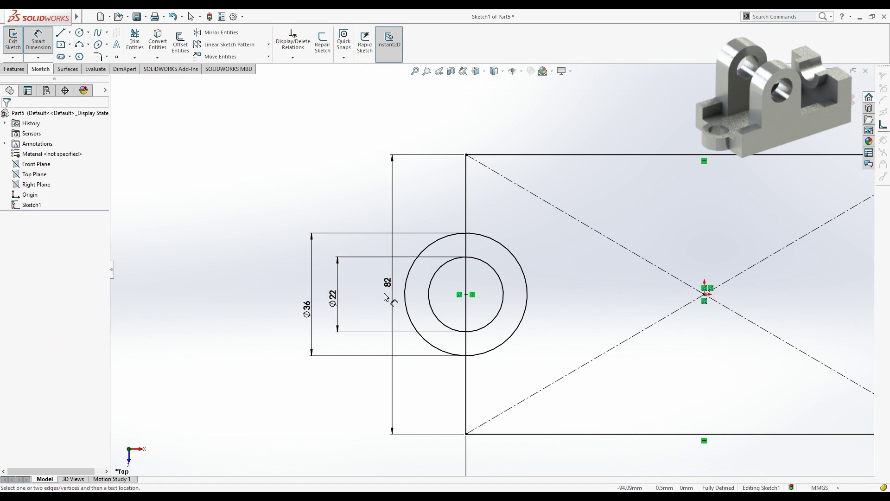
{"action": "scroll", "coordinate": [490, 279], "scroll_direction": "up", "scroll_amount": 2}
Extrude the rectangle and the ring around the Ø22 hole 15 mm as Boss-Extrude1
{"action": "left_click", "coordinate": [14, 70]}
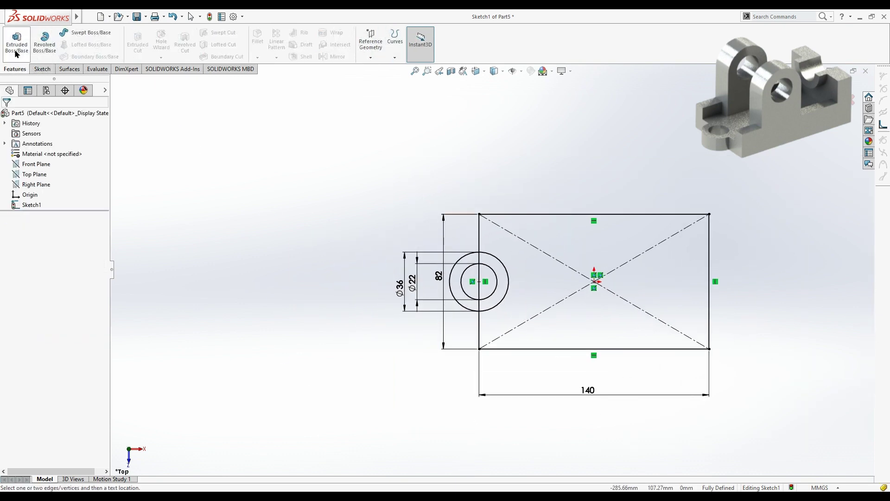
{"action": "left_click", "coordinate": [15, 44]}
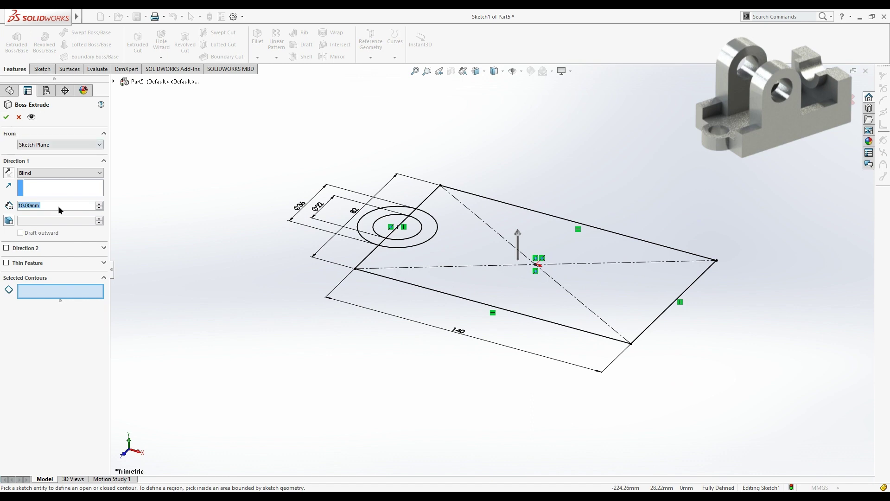
{"action": "left_click", "coordinate": [502, 285]}
{"action": "left_click", "coordinate": [426, 229]}
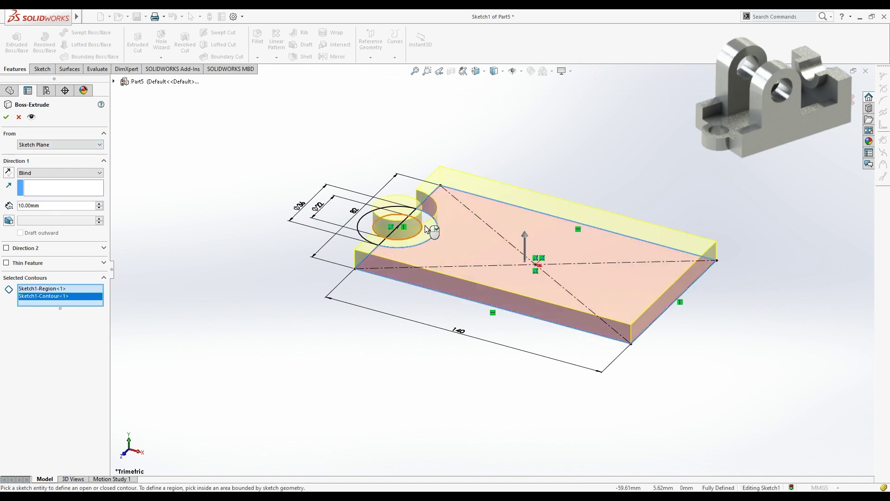
{"action": "left_click", "coordinate": [398, 226]}
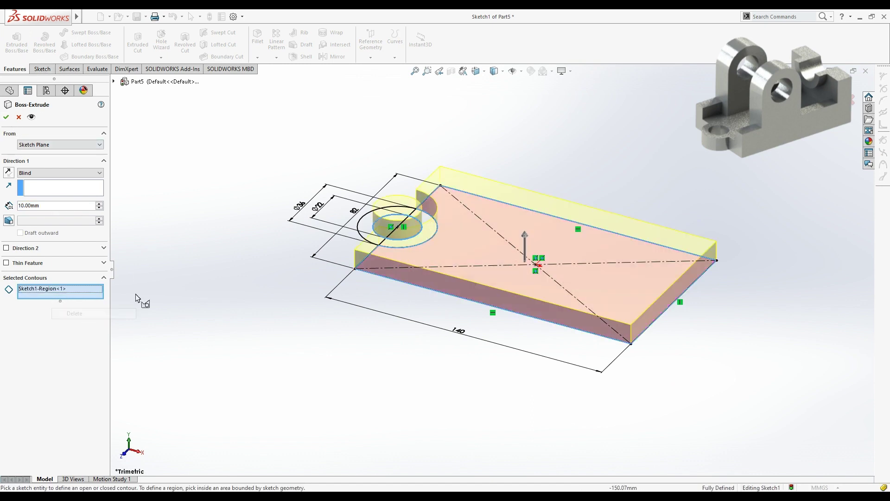
{"action": "scroll", "coordinate": [406, 240], "scroll_direction": "down", "scroll_amount": 4}
{"action": "left_click", "coordinate": [389, 240]}
{"action": "left_click", "coordinate": [501, 226]}
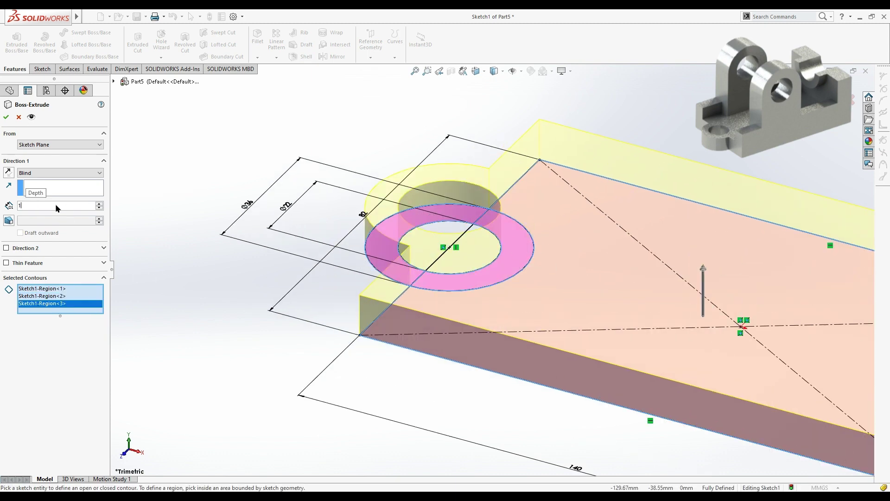
{"action": "type", "text": "15"}
{"action": "key", "text": "Return"}
{"action": "key", "text": "Return"}
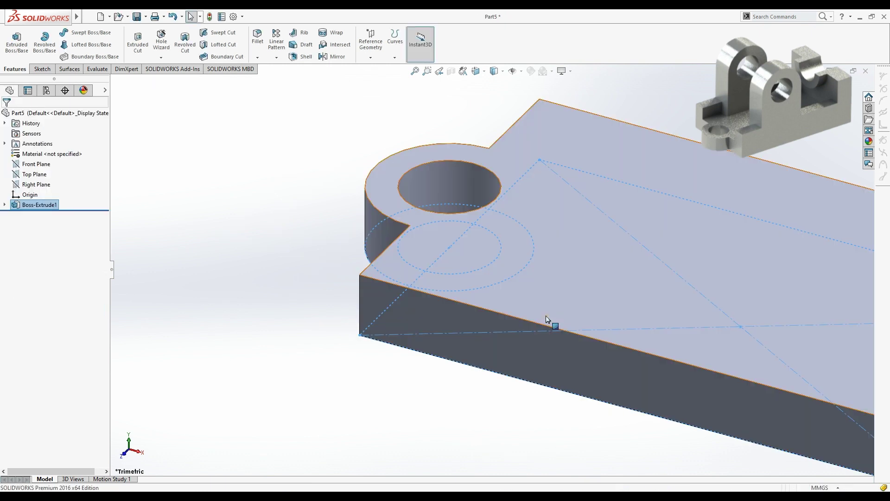
{"action": "left_click", "coordinate": [582, 273]}
Start a sketch on the plate's top face and draw a corner rectangle at the right end
{"action": "left_click", "coordinate": [589, 260]}
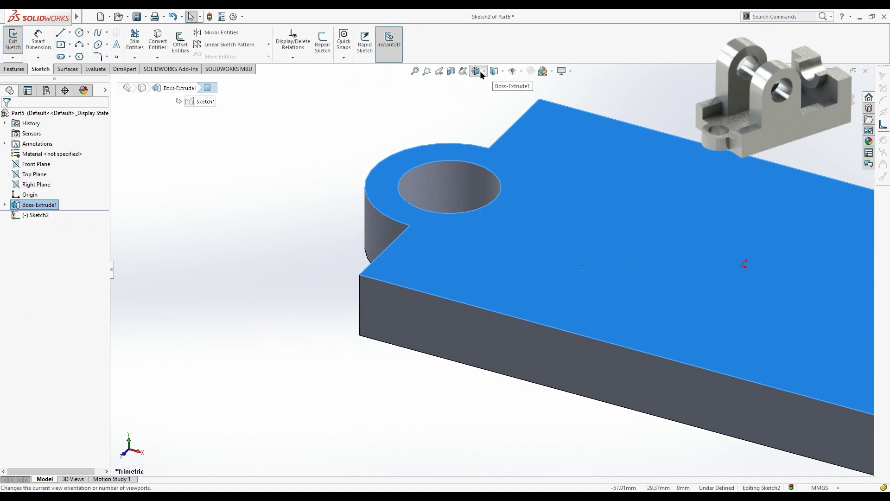
{"action": "left_click", "coordinate": [494, 71]}
{"action": "left_click", "coordinate": [527, 126]}
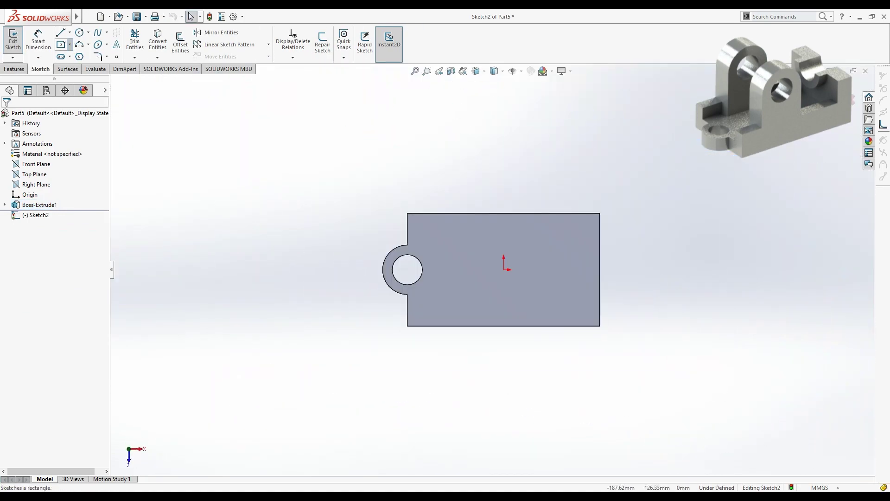
{"action": "left_click", "coordinate": [60, 45]}
{"action": "left_click", "coordinate": [600, 214]}
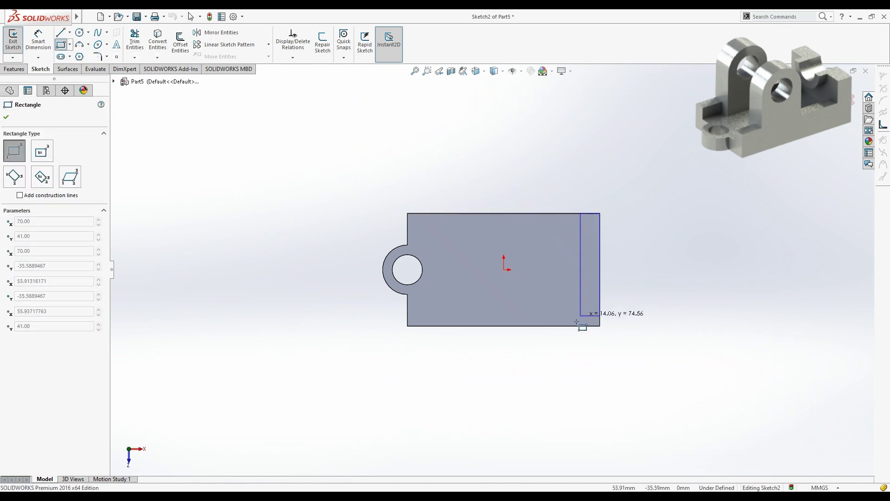
{"action": "left_click", "coordinate": [573, 326]}
Dimension the end rectangle's width to 18 mm
{"action": "left_click", "coordinate": [38, 44]}
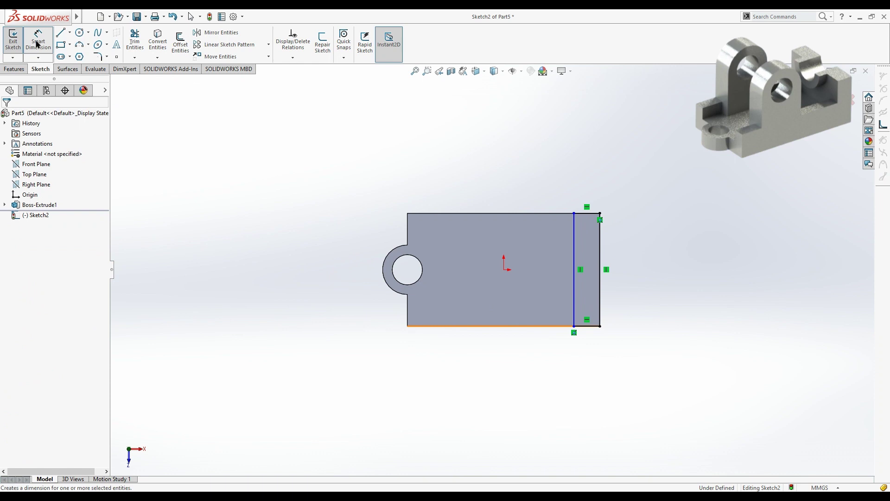
{"action": "left_click", "coordinate": [37, 44]}
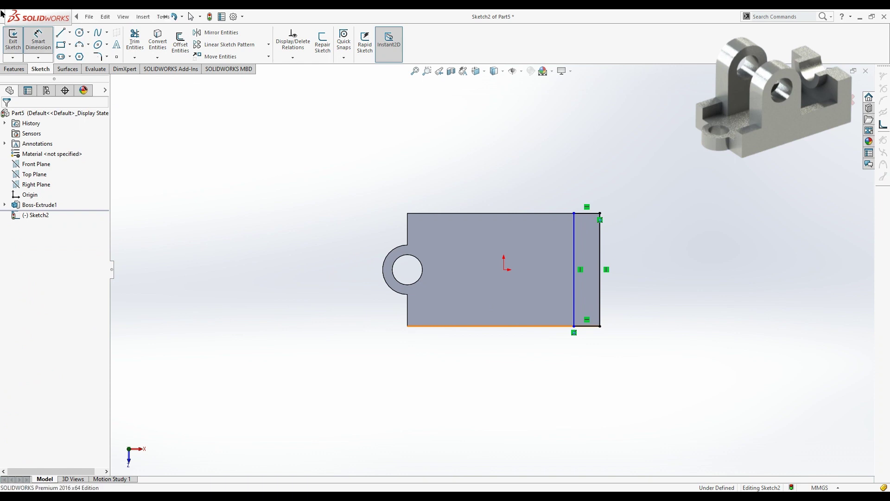
{"action": "left_click", "coordinate": [48, 46]}
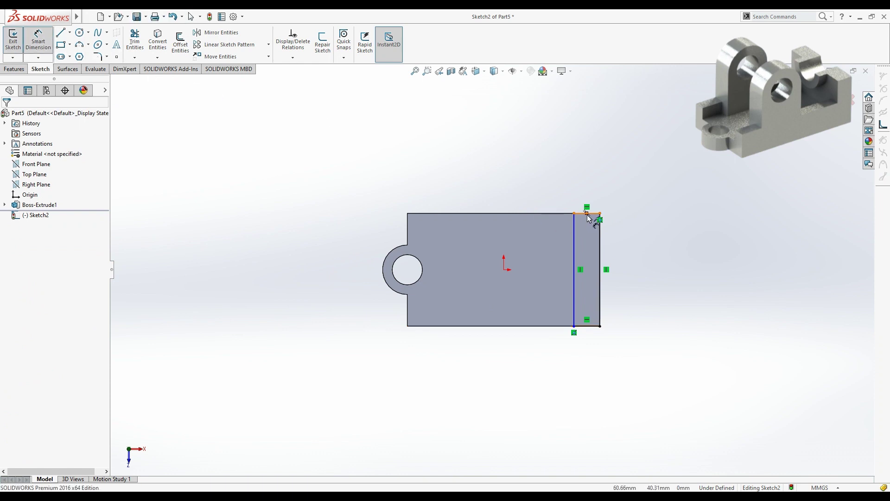
{"action": "left_click", "coordinate": [588, 213]}
{"action": "left_click", "coordinate": [598, 211]}
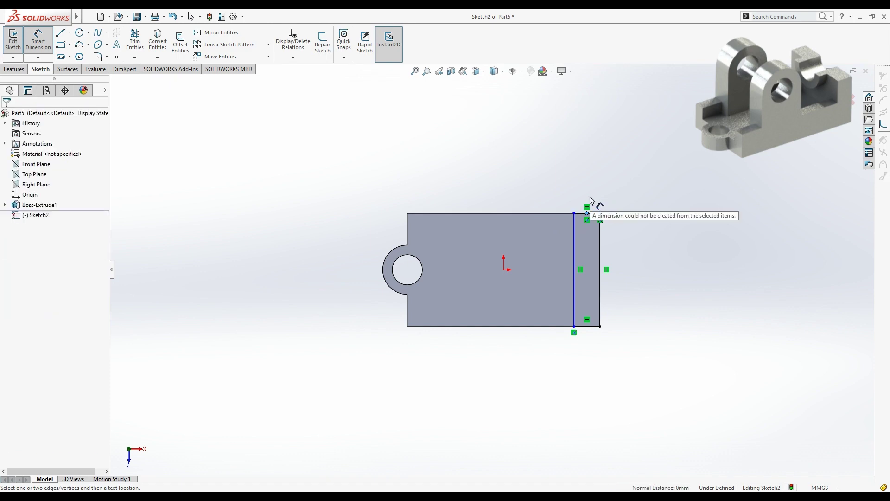
{"action": "scroll", "coordinate": [622, 226], "scroll_direction": "down", "scroll_amount": 5}
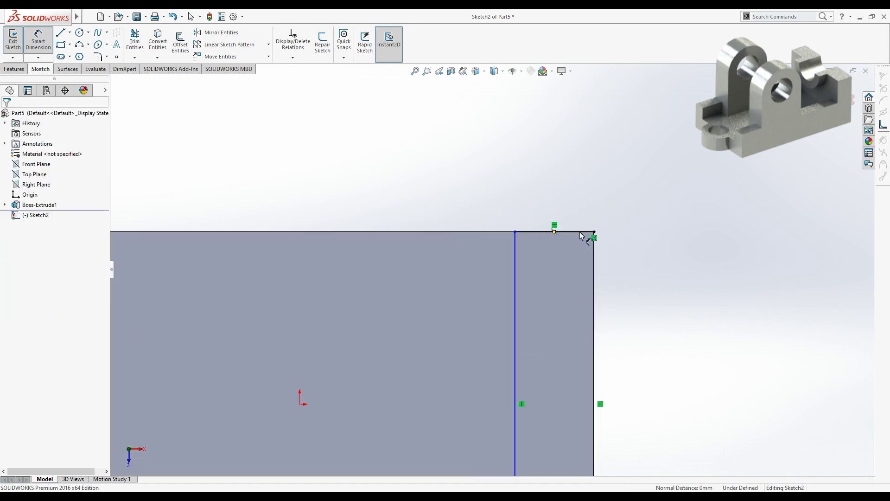
{"action": "left_click", "coordinate": [577, 231]}
{"action": "left_click", "coordinate": [556, 196]}
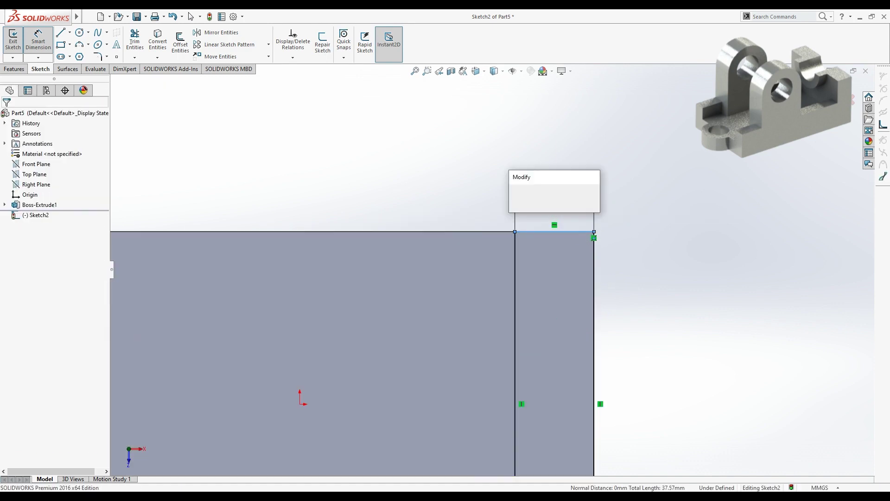
{"action": "type", "text": "18"}
{"action": "key", "text": "Return"}
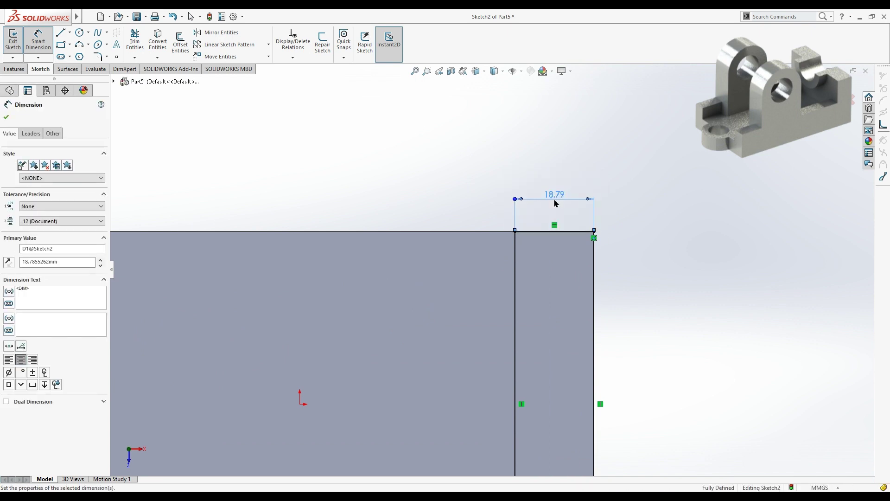
{"action": "key", "text": "f"}
{"action": "scroll", "coordinate": [302, 374], "scroll_direction": "down", "scroll_amount": 2}
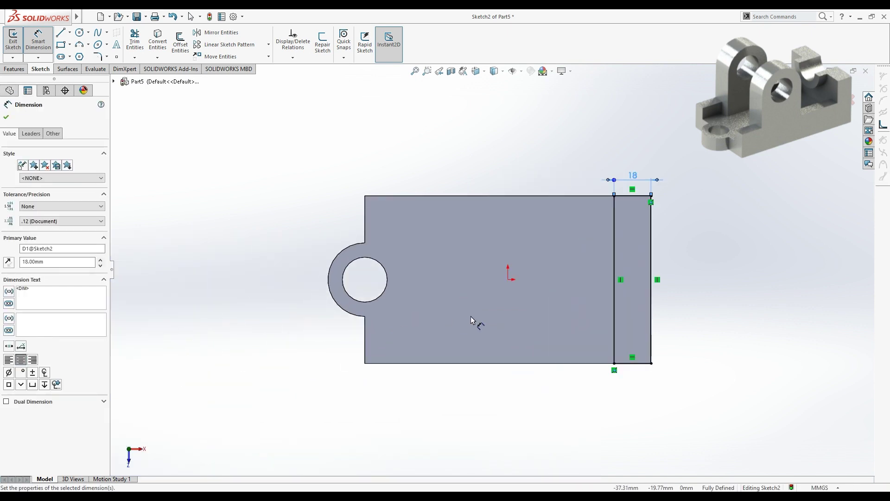
{"action": "left_click", "coordinate": [18, 70]}
Extrude the 18 mm end rectangle 39 mm and start Sketch3 on the top face
{"action": "left_click", "coordinate": [16, 46]}
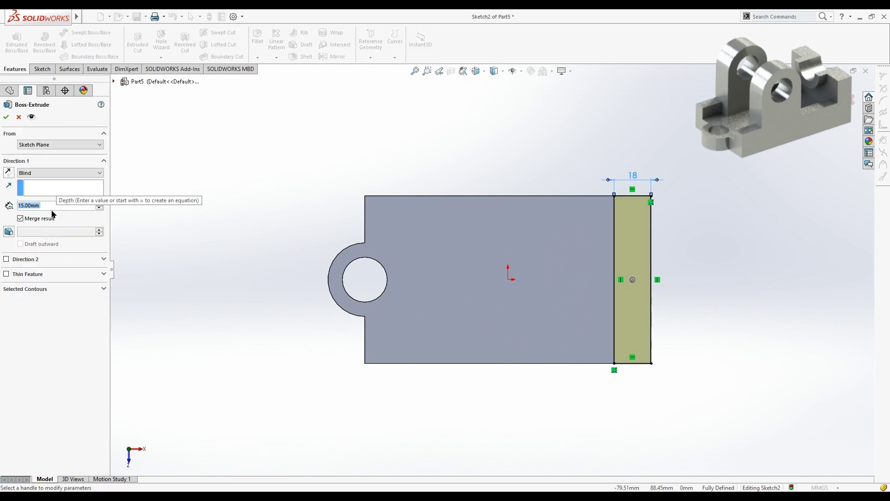
{"action": "type", "text": "39"}
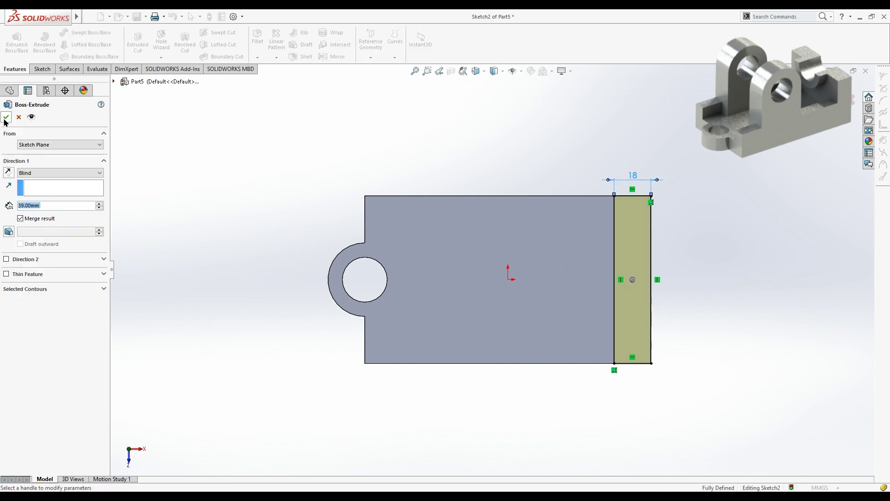
{"action": "left_click", "coordinate": [5, 118]}
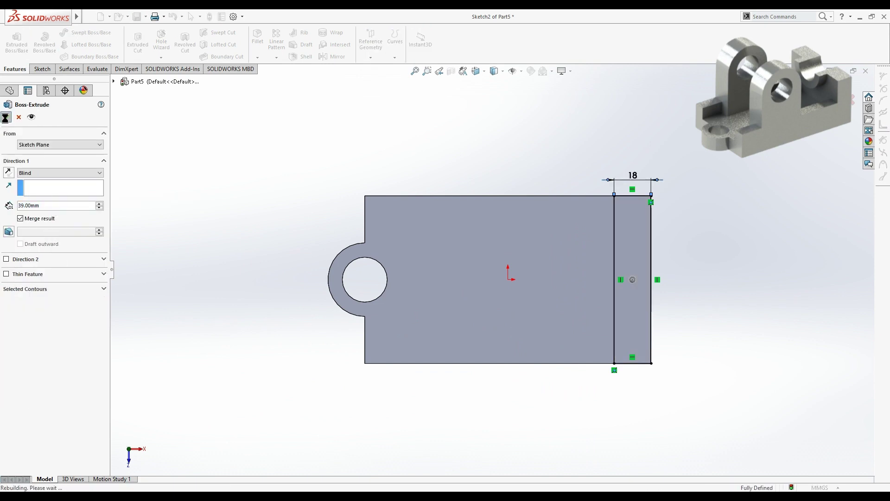
{"action": "left_click", "coordinate": [502, 215]}
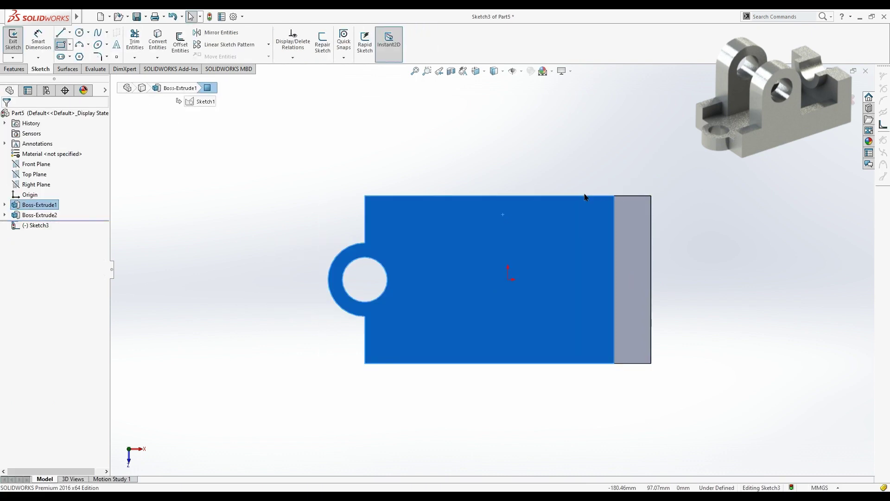
Draw corner-rectangle strips along the plate's top and bottom long edges
{"action": "left_click", "coordinate": [614, 195]}
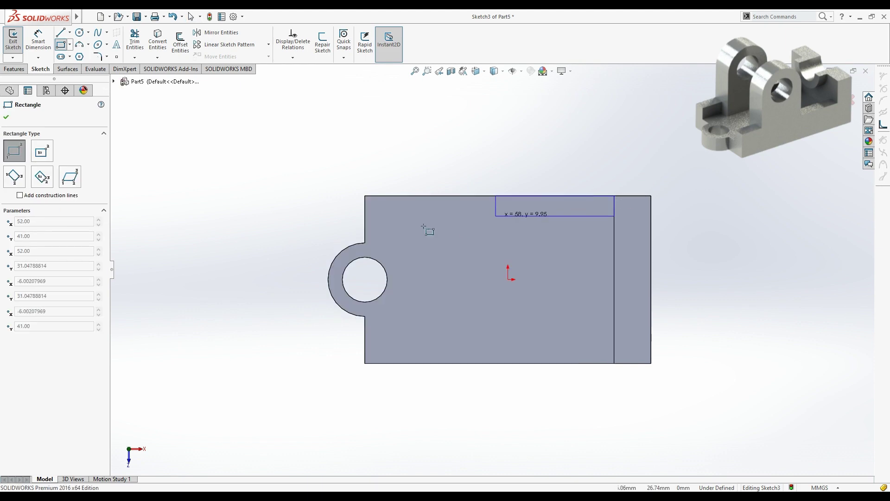
{"action": "left_click", "coordinate": [365, 227]}
{"action": "left_click", "coordinate": [614, 363]}
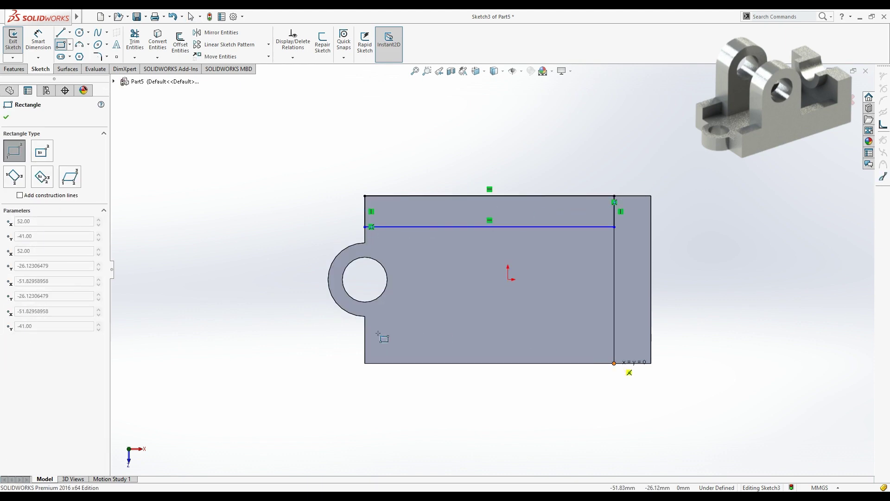
{"action": "left_click", "coordinate": [365, 329]}
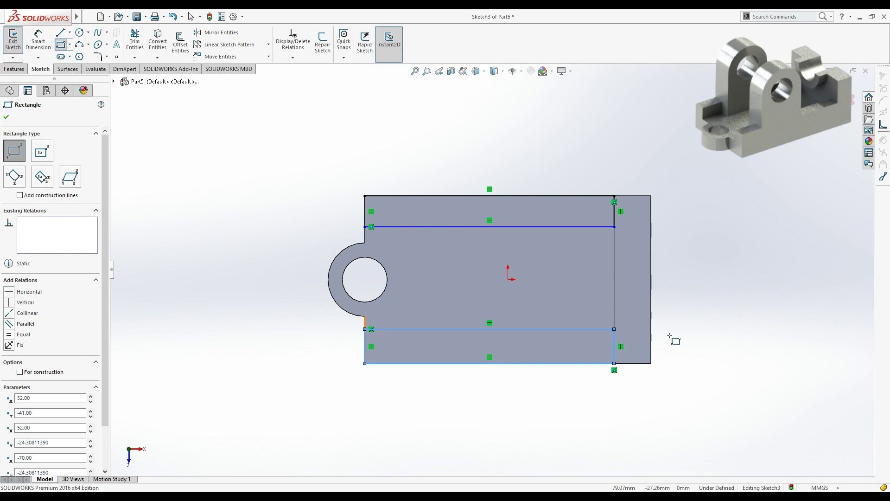
Dimension both strips to 12 mm wide
{"action": "left_click", "coordinate": [38, 41]}
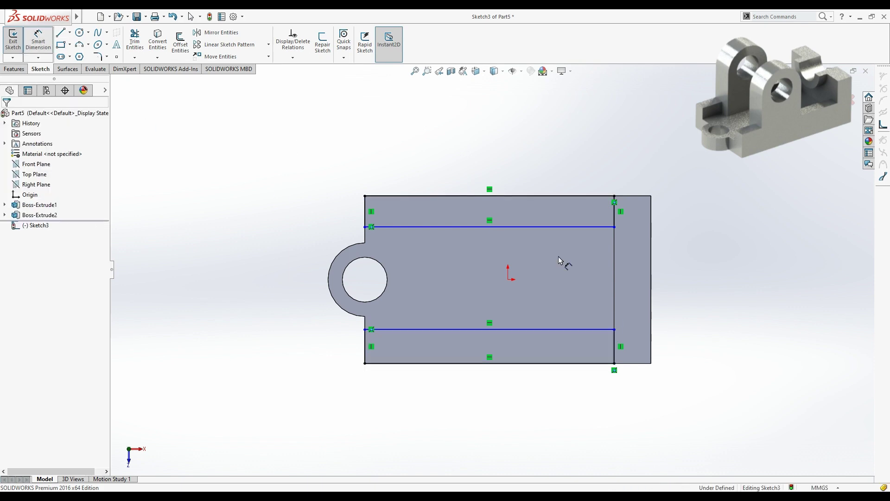
{"action": "left_click", "coordinate": [365, 212]}
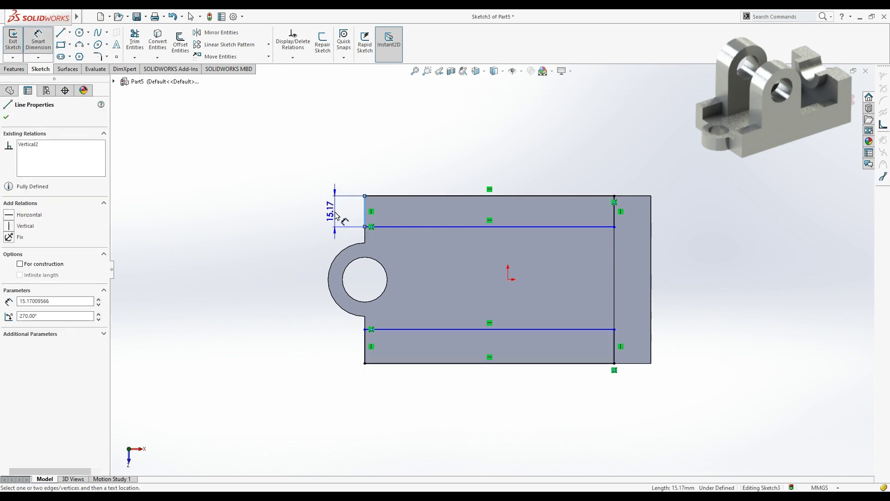
{"action": "left_click", "coordinate": [335, 214]}
{"action": "key", "text": "Return"}
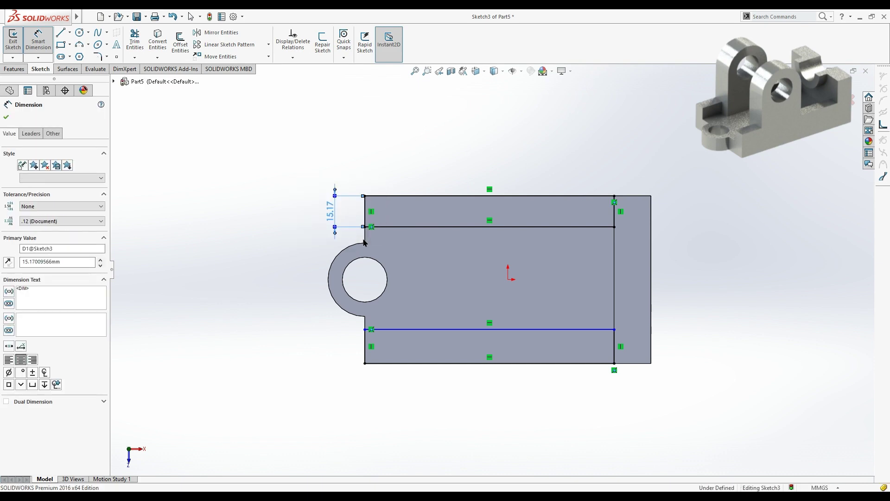
{"action": "left_click", "coordinate": [365, 345]}
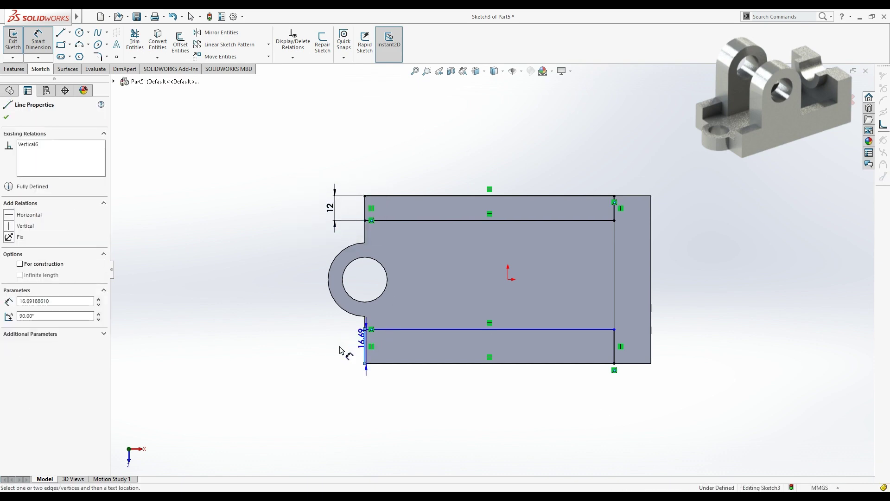
{"action": "left_click", "coordinate": [340, 345]}
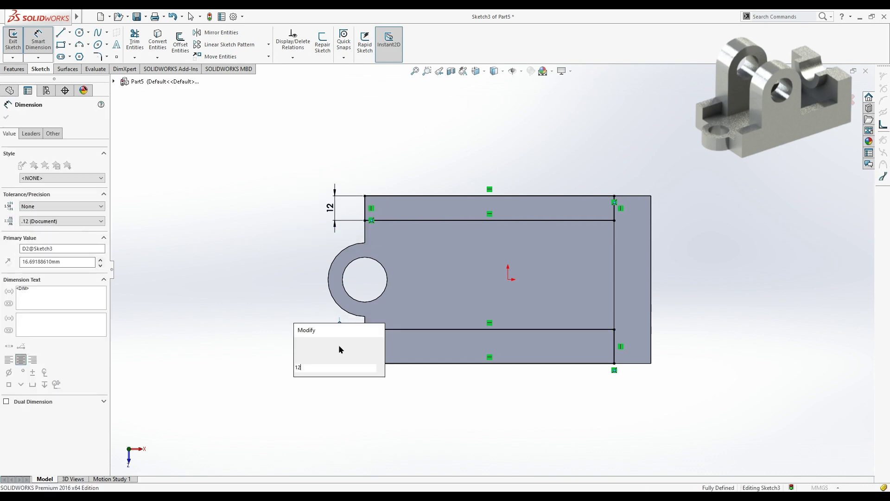
{"action": "type", "text": "12"}
{"action": "key", "text": "Return"}
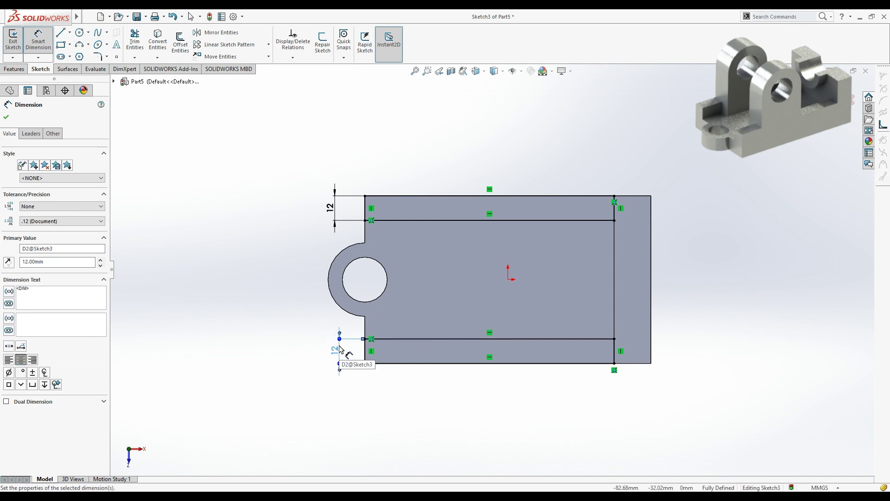
{"action": "left_click", "coordinate": [6, 117]}
{"action": "left_click", "coordinate": [14, 68]}
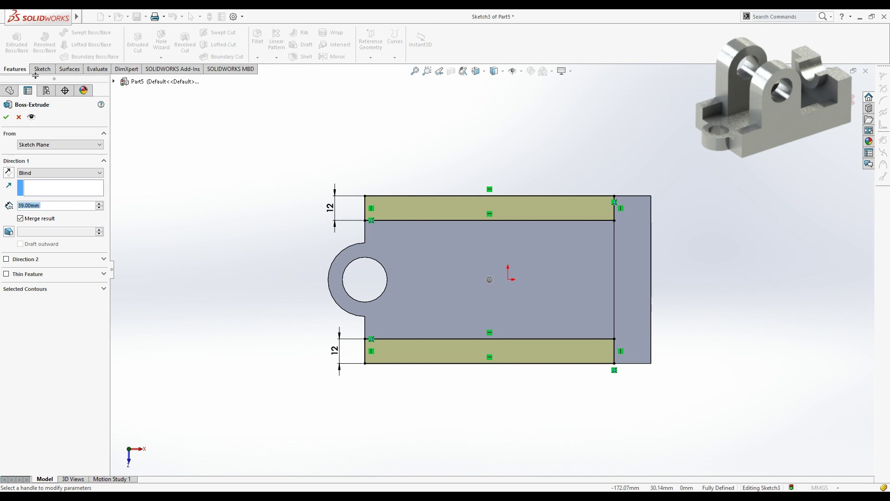
Extrude the two strips 13 mm into side walls and select the plate's long front face
{"action": "type", "text": "13"}
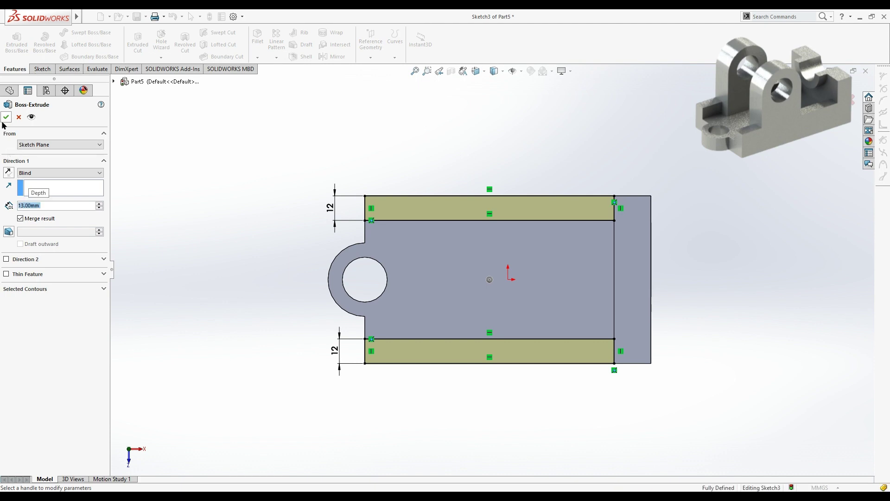
{"action": "left_click", "coordinate": [6, 117]}
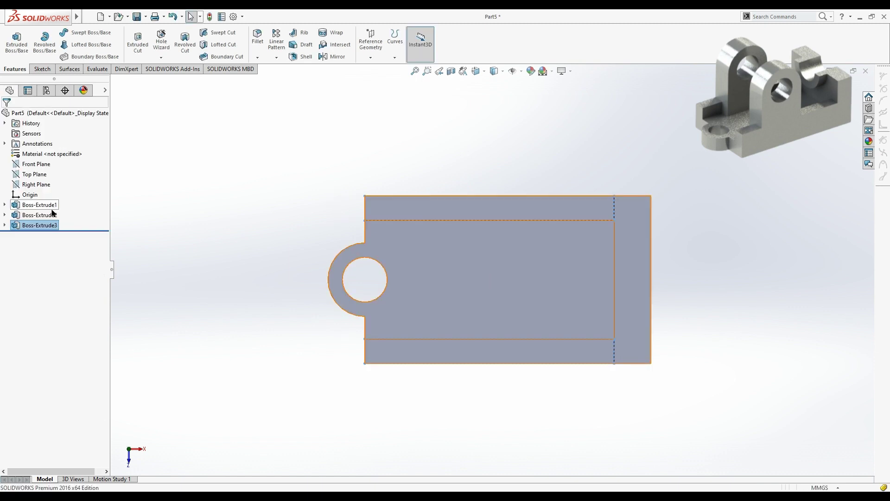
{"action": "left_click", "coordinate": [272, 282]}
{"action": "mouse_move", "coordinate": [454, 368]}
{"action": "middle_mouse_down"}
{"action": "mouse_move", "coordinate": [477, 199]}
{"action": "mouse_move", "coordinate": [477, 290]}
{"action": "middle_mouse_up"}
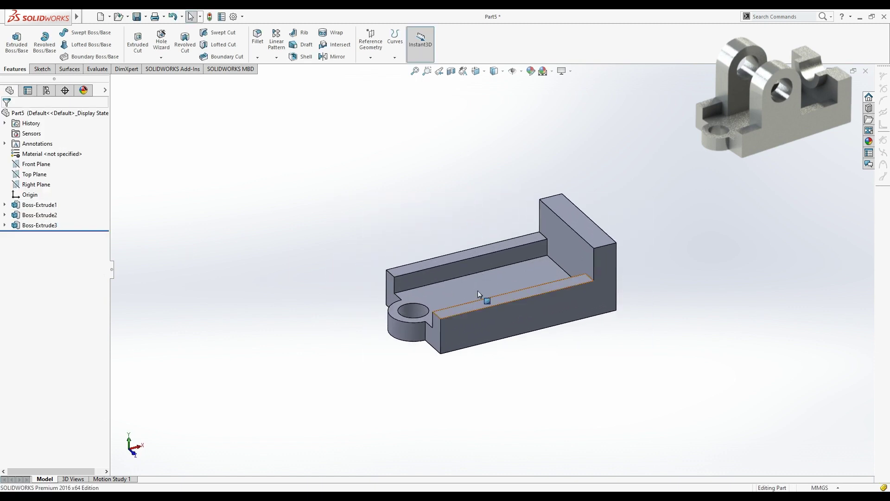
{"action": "left_click", "coordinate": [509, 311]}
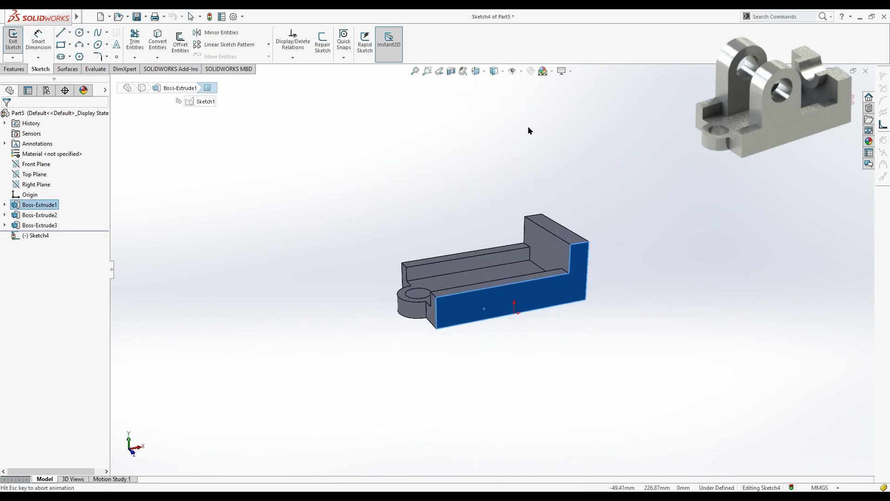
Draw two concentric circles above the end block on Sketch4
{"action": "left_click", "coordinate": [79, 33]}
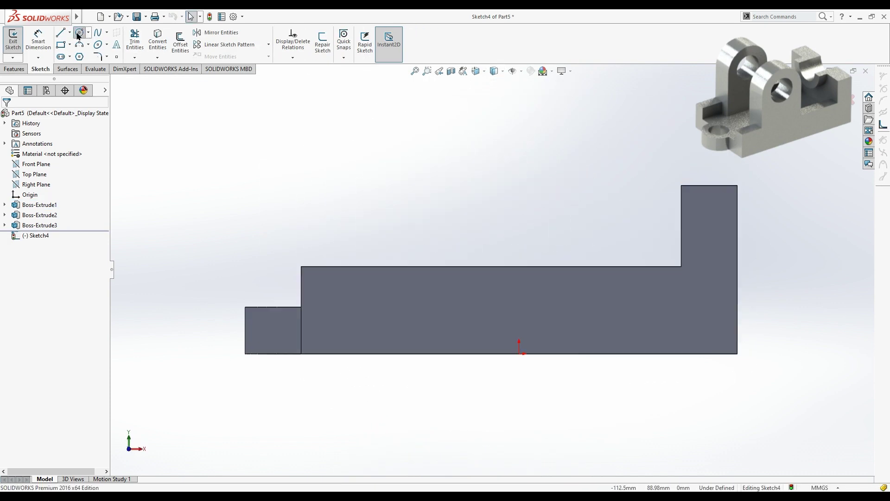
{"action": "left_click", "coordinate": [441, 150]}
{"action": "left_click", "coordinate": [465, 174]}
{"action": "left_click", "coordinate": [441, 150]}
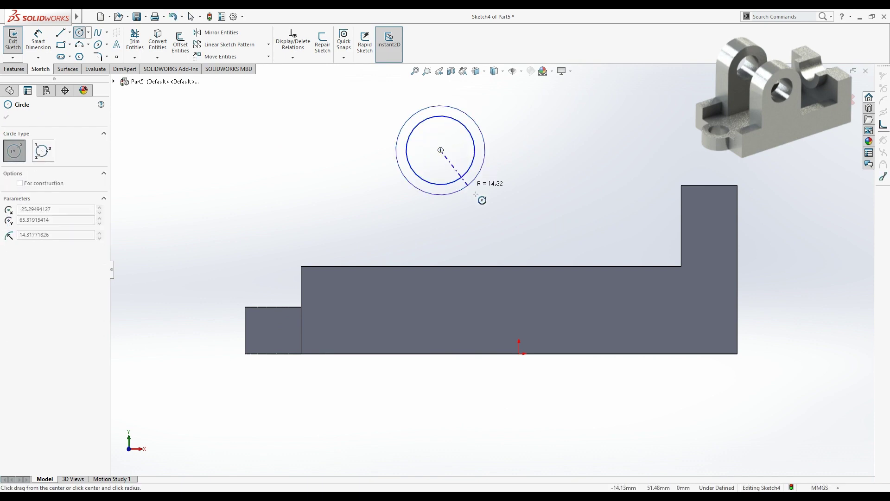
{"action": "left_click", "coordinate": [483, 192]}
Dimension the outer circle Ø50 and the inner circle Ø28
{"action": "left_click", "coordinate": [32, 41]}
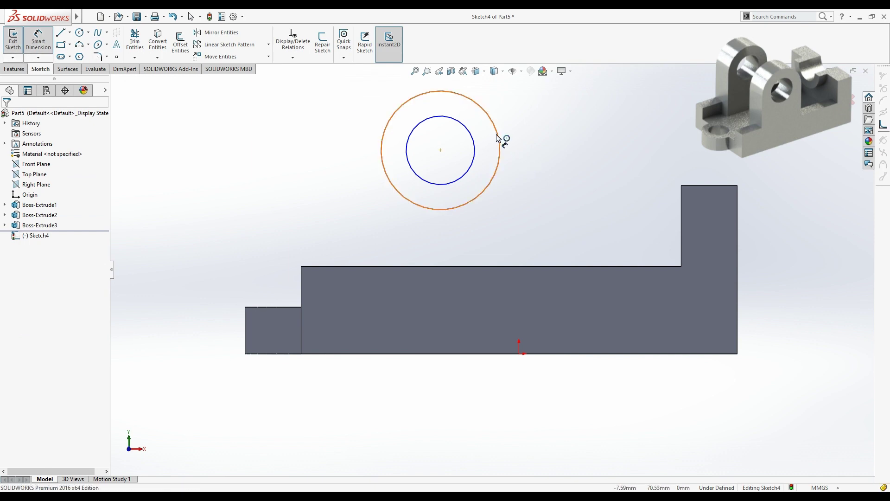
{"action": "left_click", "coordinate": [545, 163]}
{"action": "left_click", "coordinate": [545, 163]}
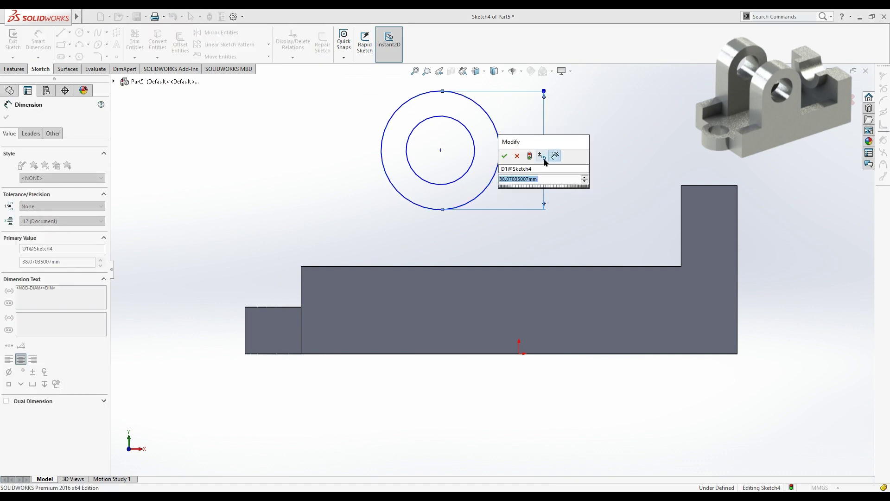
{"action": "type", "text": "50"}
{"action": "key", "text": "Return"}
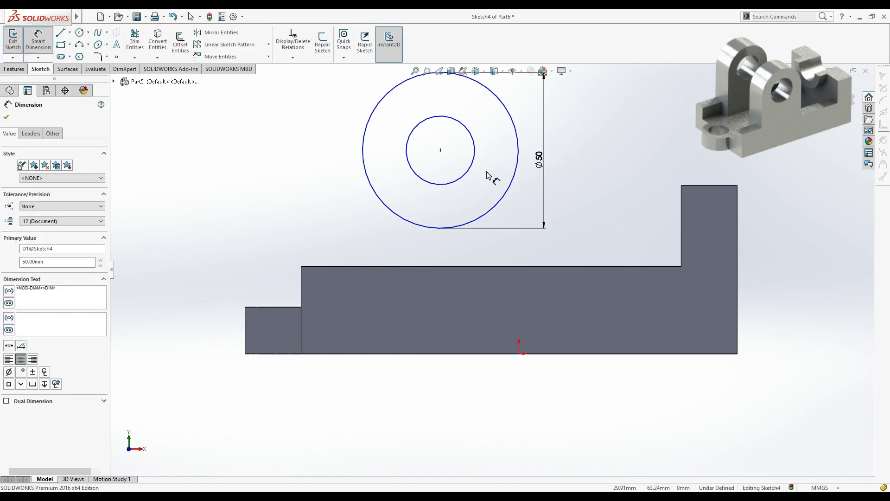
{"action": "left_click", "coordinate": [474, 153]}
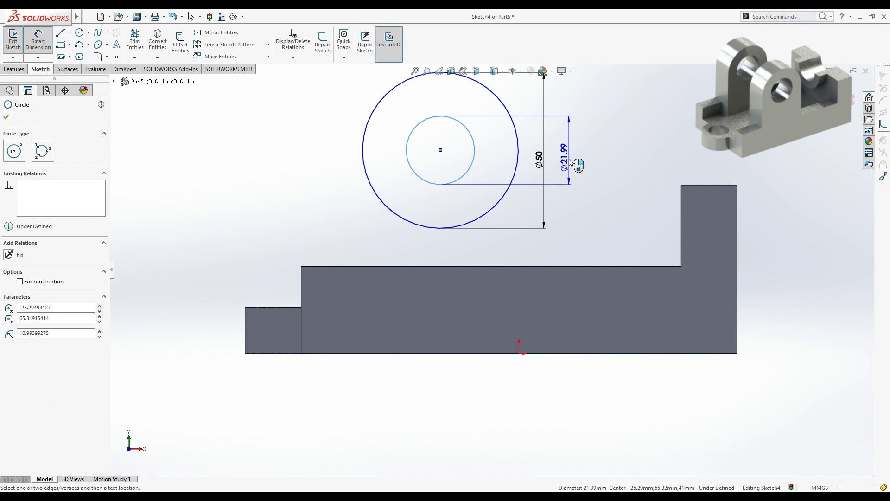
{"action": "left_click", "coordinate": [571, 162]}
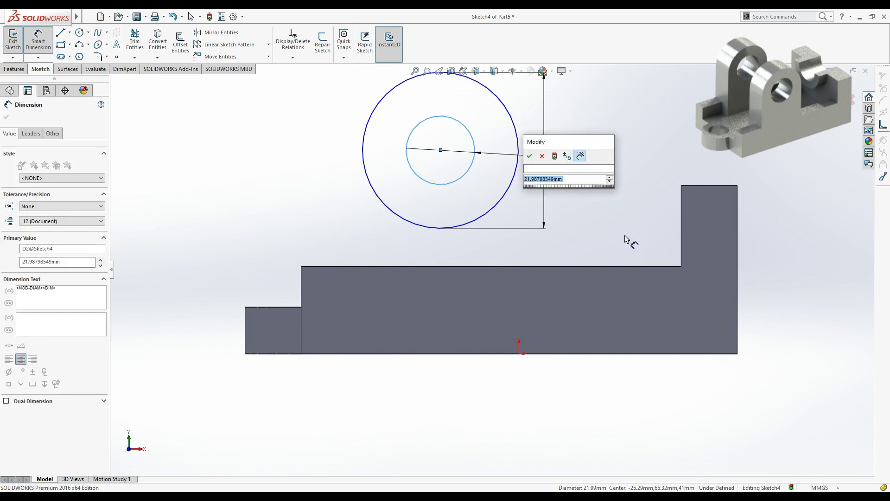
{"action": "type", "text": "28"}
{"action": "key", "text": "Return"}
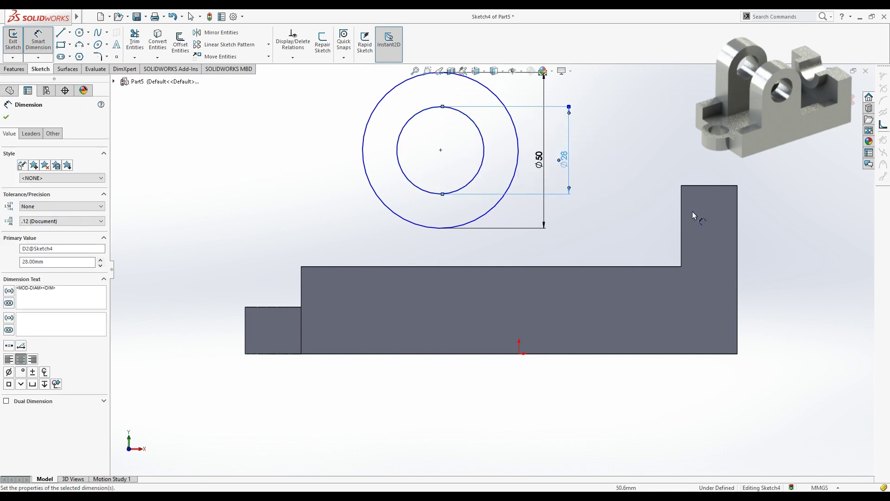
{"action": "left_click", "coordinate": [441, 150]}
Locate the circle centre 65 mm above the base and 90 mm from the right end
{"action": "left_click", "coordinate": [489, 355]}
{"action": "left_click", "coordinate": [178, 248]}
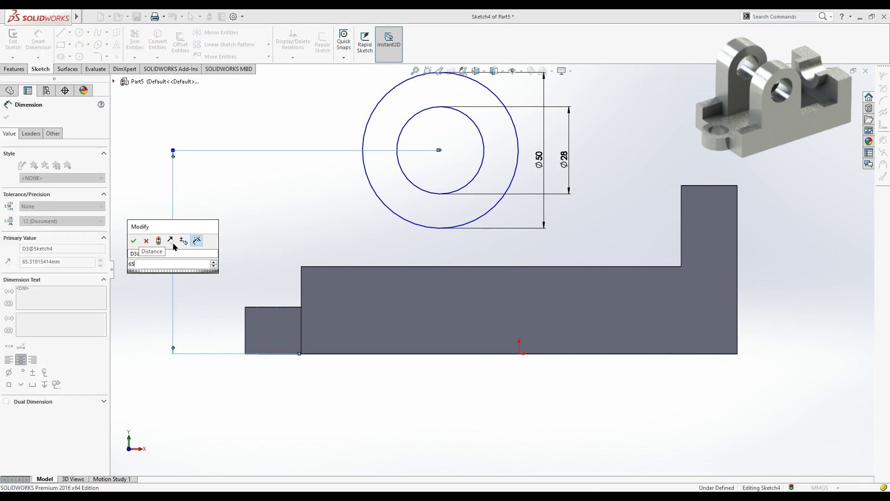
{"action": "left_click", "coordinate": [134, 240]}
{"action": "key", "text": "Escape"}
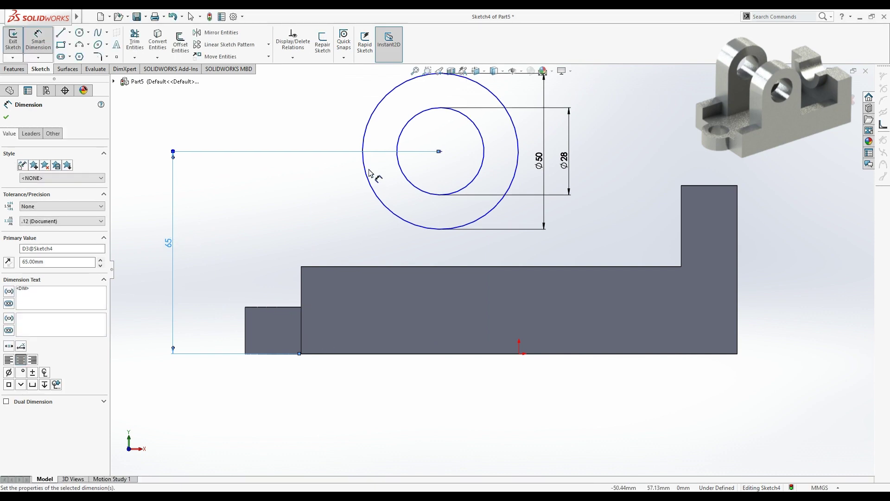
{"action": "left_click", "coordinate": [738, 250]}
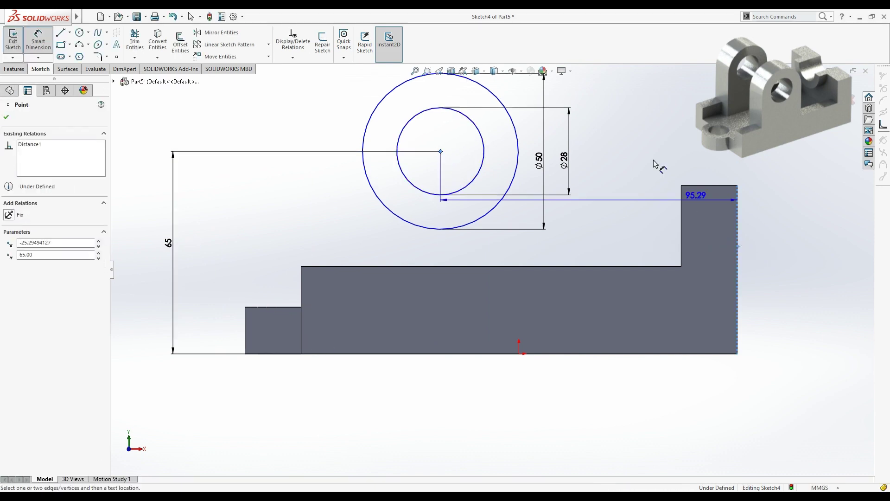
{"action": "left_click", "coordinate": [640, 145]}
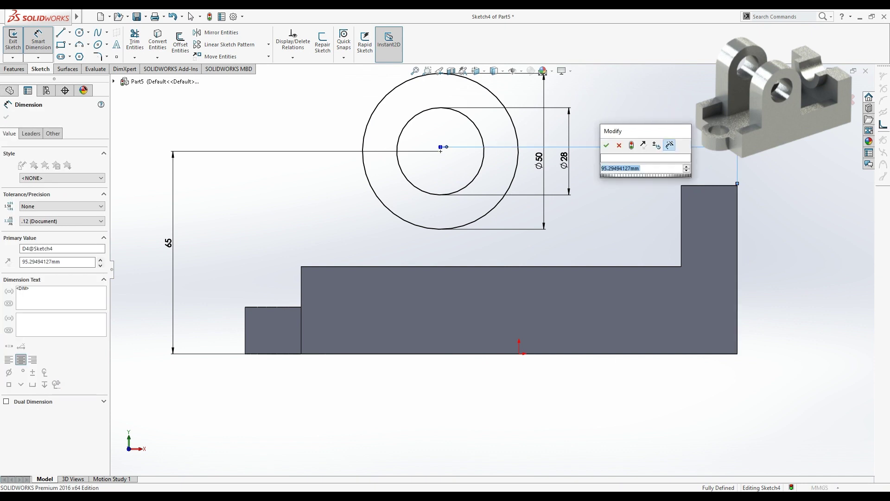
{"action": "type", "text": "90"}
{"action": "key", "text": "Return"}
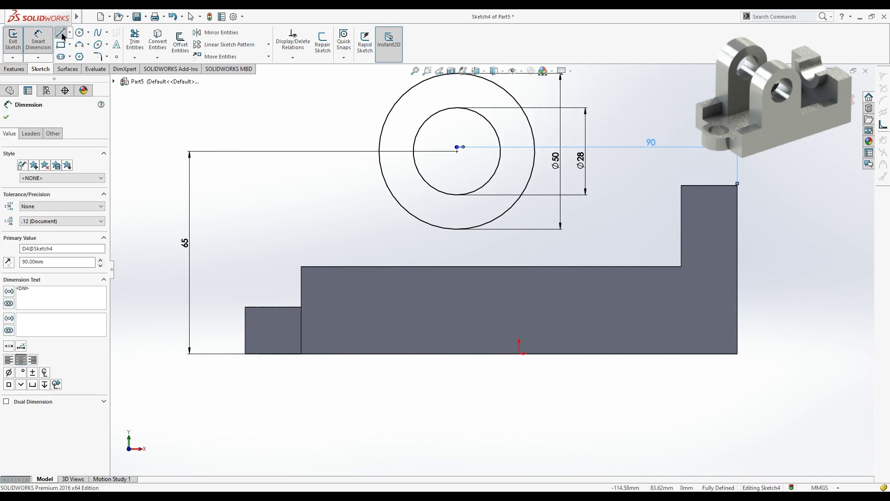
Draw lines from both sides of the Ø50 circle down to the base, making them vertical
{"action": "key", "text": "l"}
{"action": "left_click", "coordinate": [379, 152]}
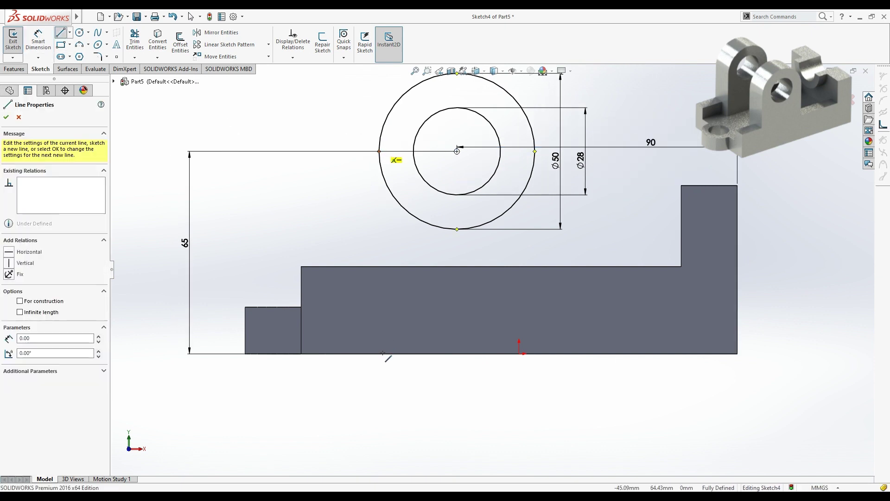
{"action": "left_click", "coordinate": [379, 354]}
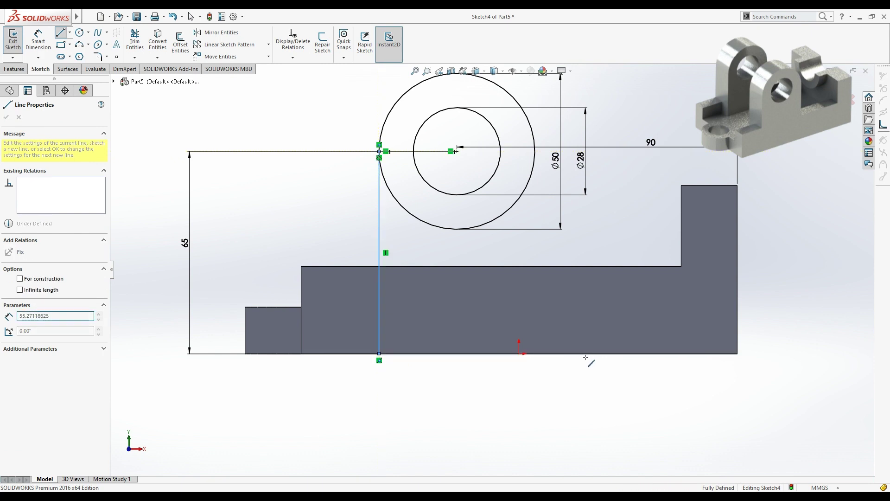
{"action": "left_click", "coordinate": [586, 354]}
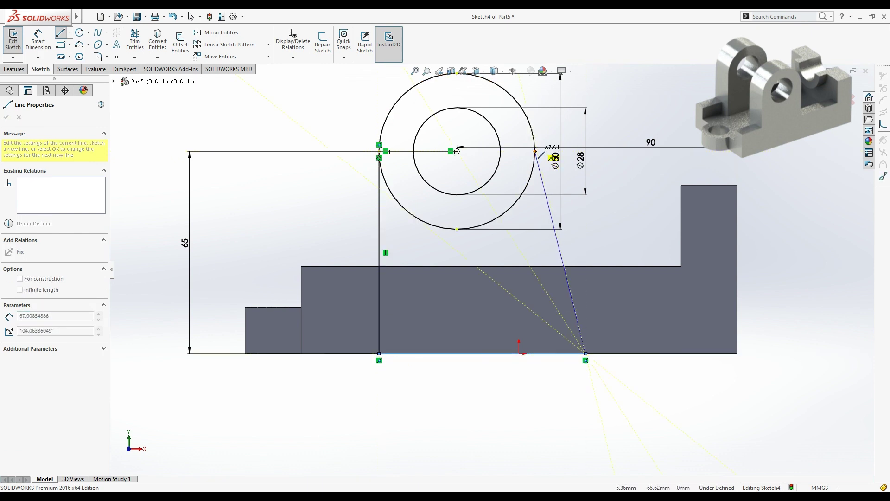
{"action": "left_click", "coordinate": [536, 153]}
{"action": "key", "text": "Escape"}
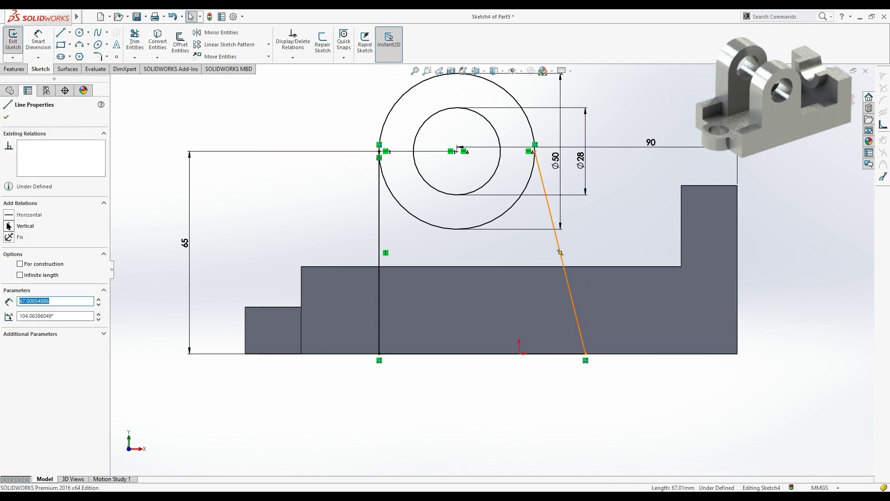
{"action": "left_click", "coordinate": [9, 226]}
{"action": "left_click", "coordinate": [15, 91]}
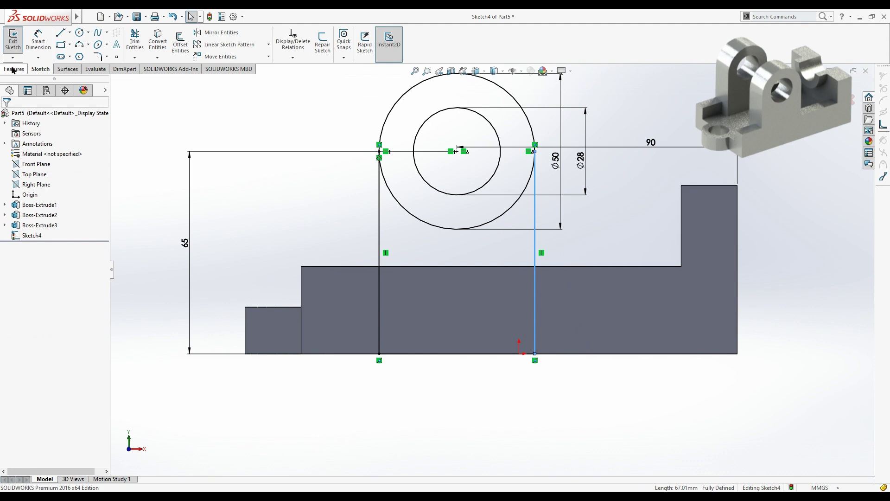
{"action": "left_click", "coordinate": [12, 69]}
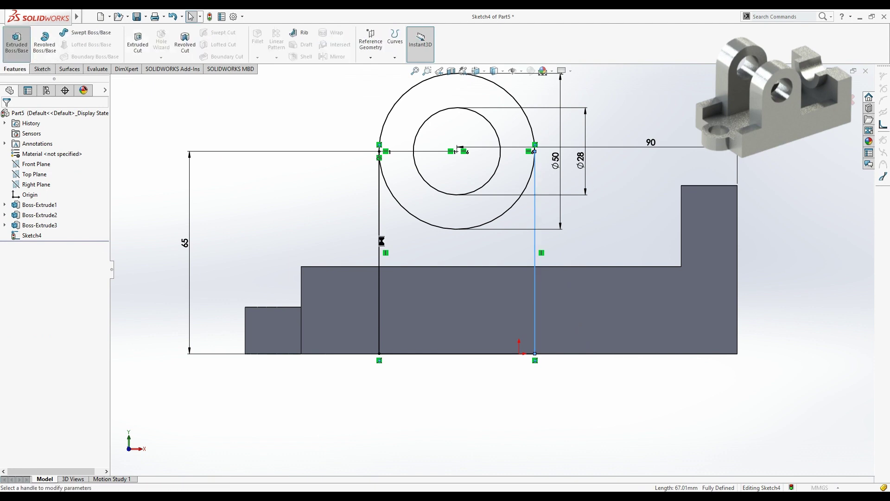
Extrude the three sketch regions 22 mm in the reversed direction to form the pierced lug
{"action": "left_click", "coordinate": [16, 40]}
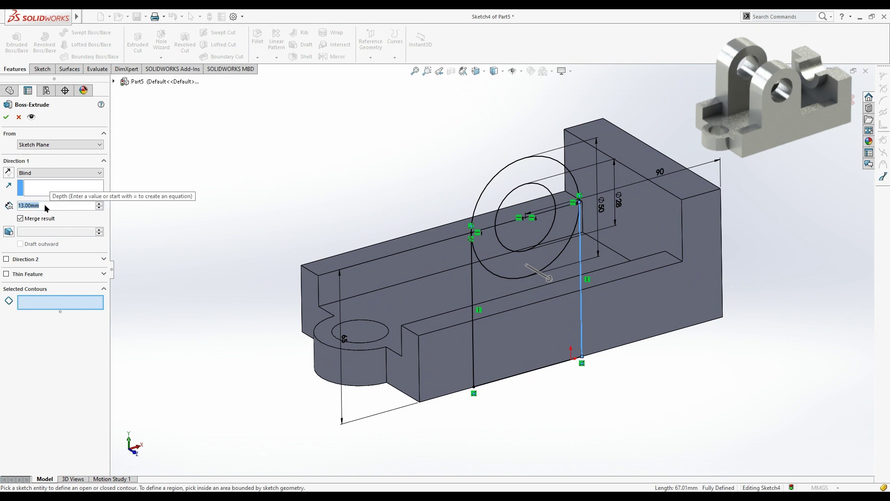
{"action": "type", "text": "22"}
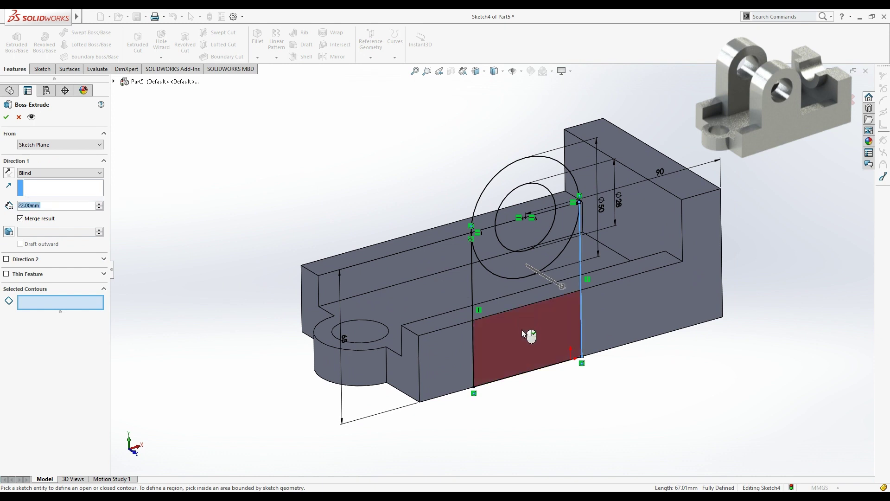
{"action": "left_click", "coordinate": [521, 330]}
{"action": "left_click", "coordinate": [486, 282]}
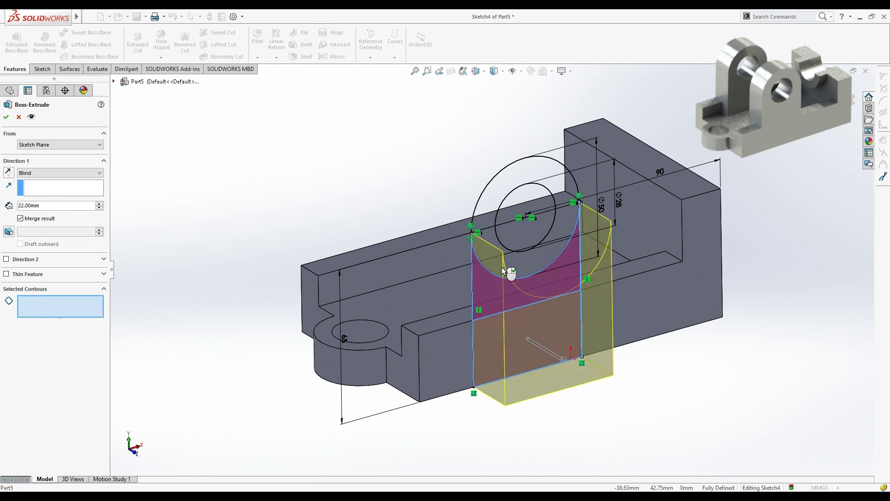
{"action": "left_click", "coordinate": [521, 265]}
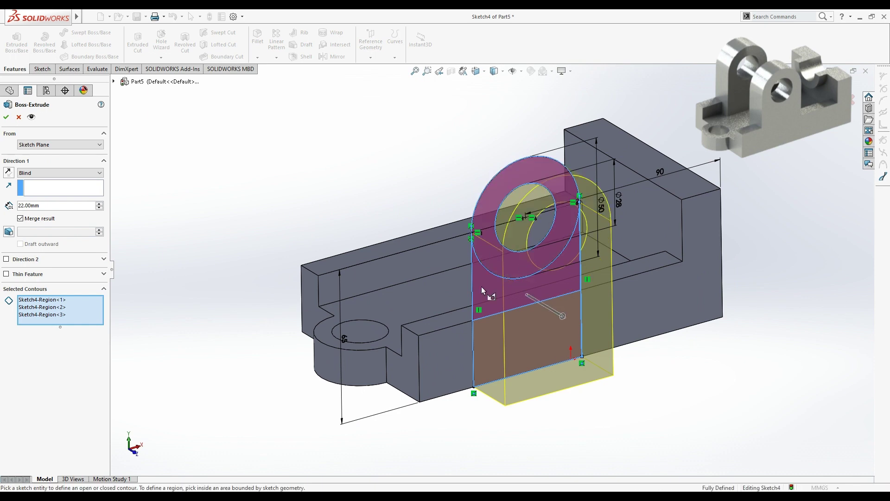
{"action": "middle_click_drag", "start_coordinate": [505, 287], "coordinate": [5, 226]}
{"action": "left_click", "coordinate": [9, 173]}
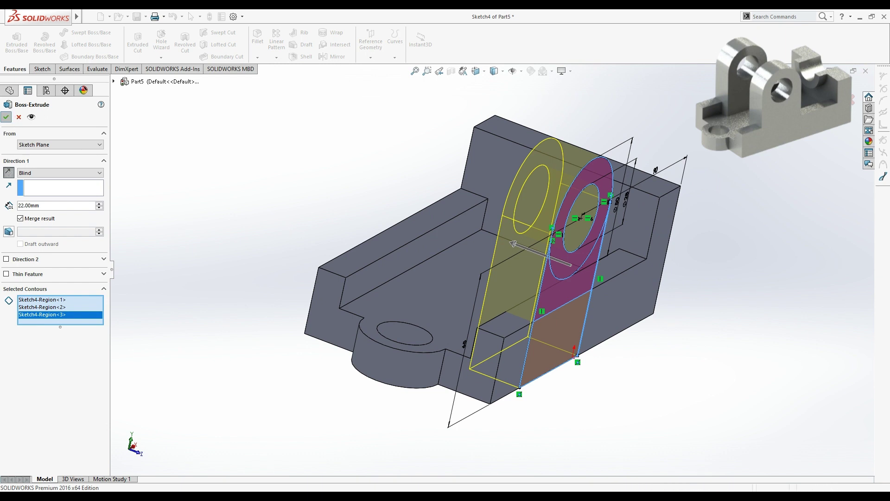
{"action": "key", "text": "Return"}
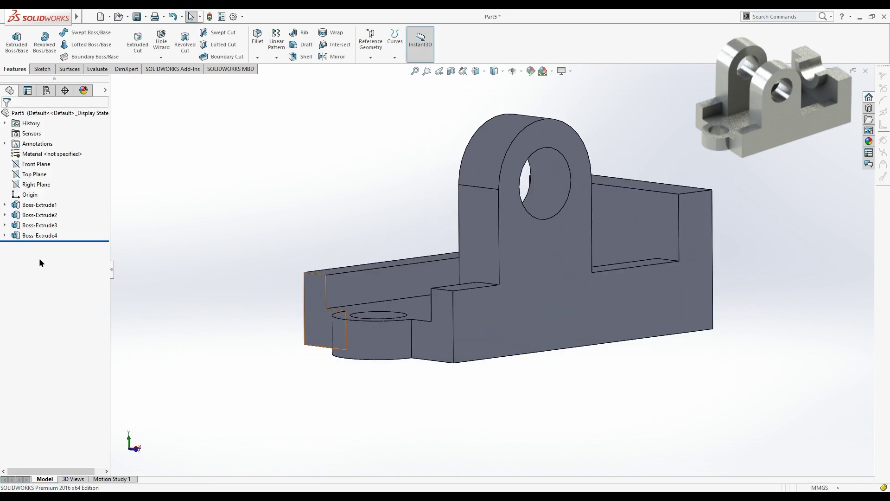
{"action": "left_click", "coordinate": [41, 235]}
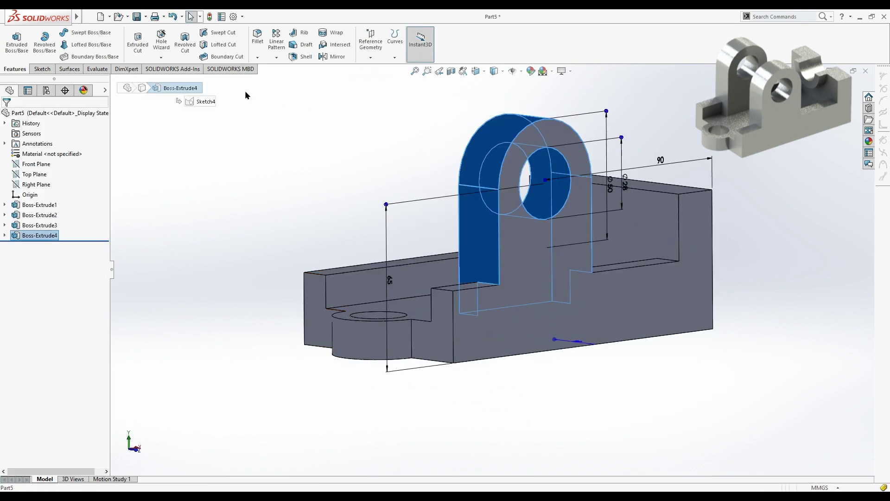
Mirror the lug across the Front Plane, then pick the end block face to sketch on
{"action": "left_click", "coordinate": [333, 56]}
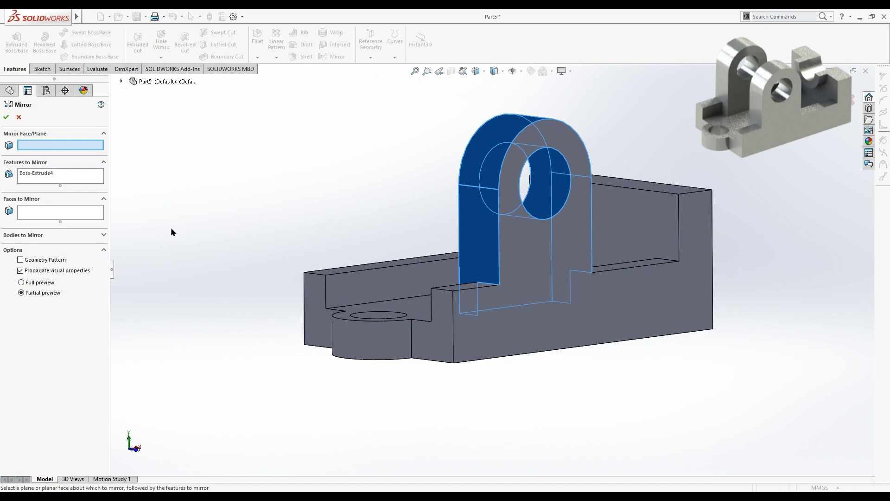
{"action": "left_click", "coordinate": [156, 133]}
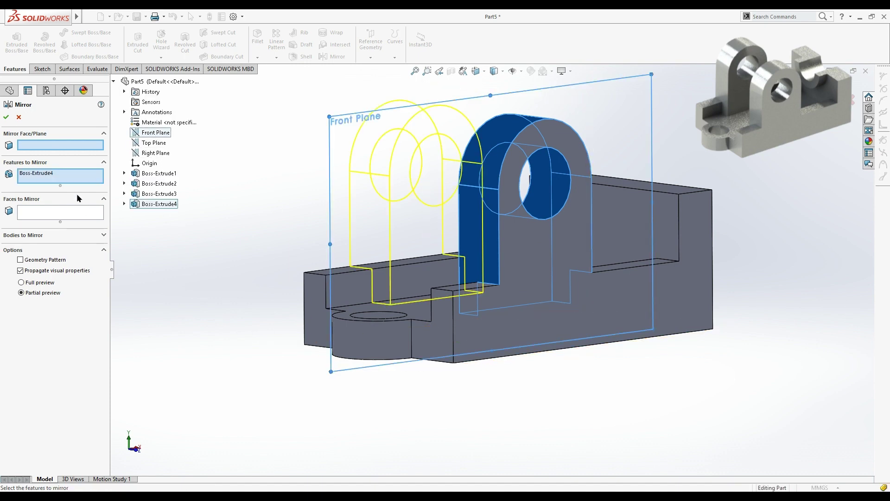
{"action": "left_click", "coordinate": [8, 118]}
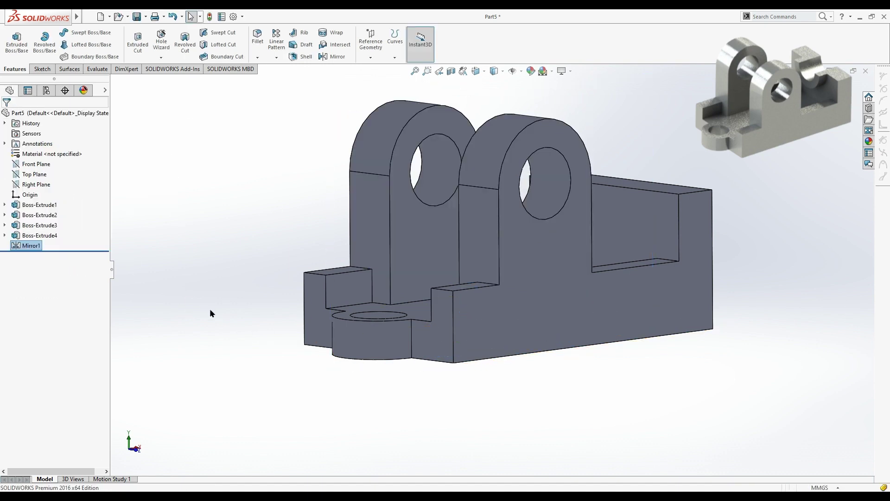
{"action": "left_click", "coordinate": [659, 212]}
Start a sketch on the end block face, view it normal, and draw two concentric circles at the edge midpoint
{"action": "left_click", "coordinate": [686, 209]}
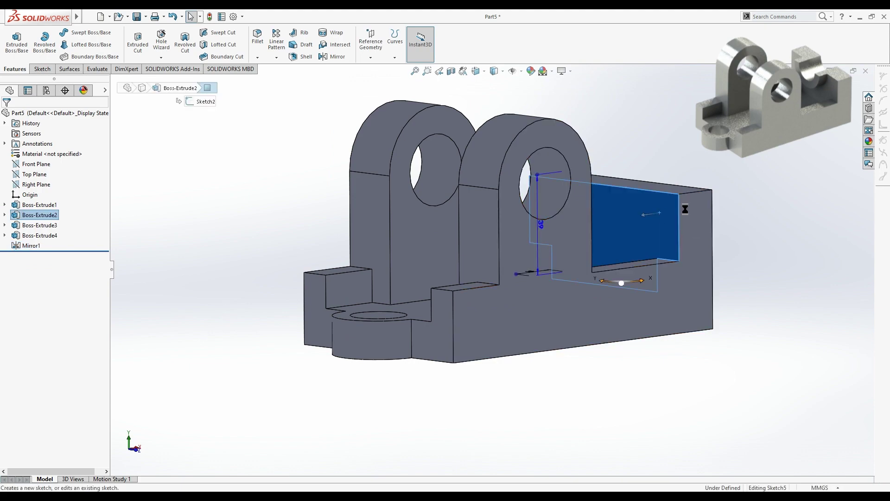
{"action": "left_click", "coordinate": [486, 70]}
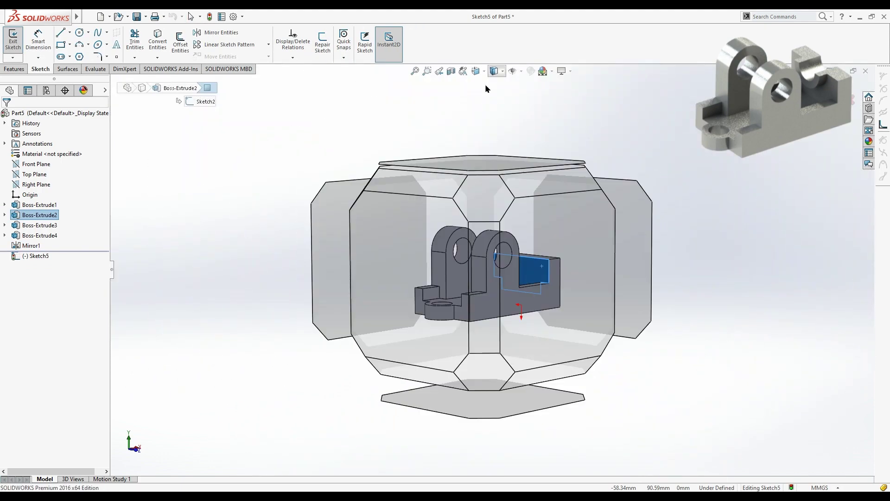
{"action": "key", "text": "ctrl+8"}
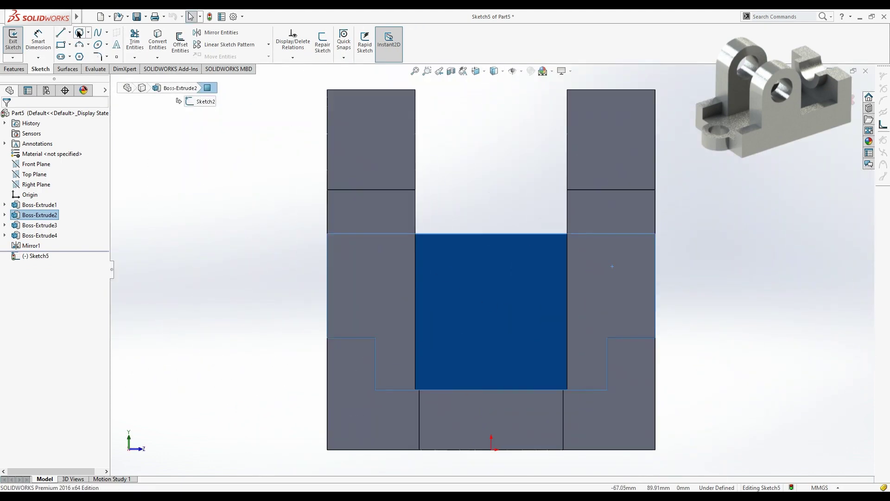
{"action": "left_click", "coordinate": [491, 232]}
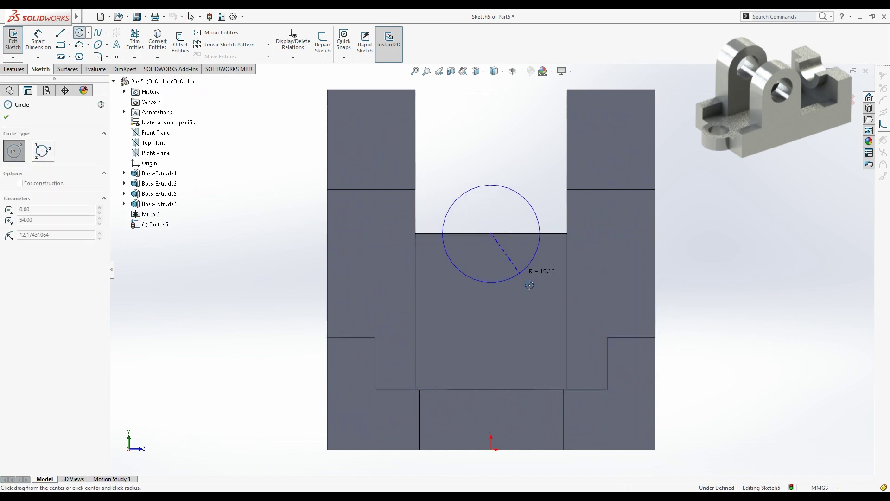
{"action": "left_click", "coordinate": [533, 286]}
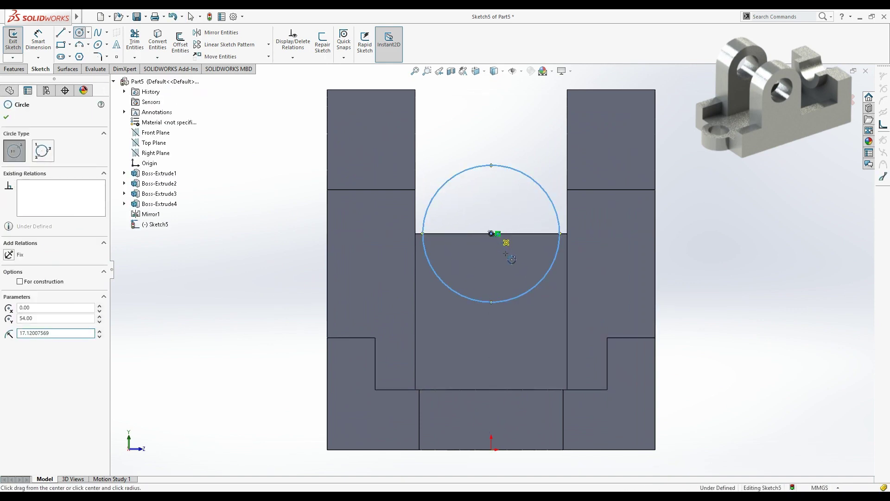
{"action": "left_click", "coordinate": [491, 233]}
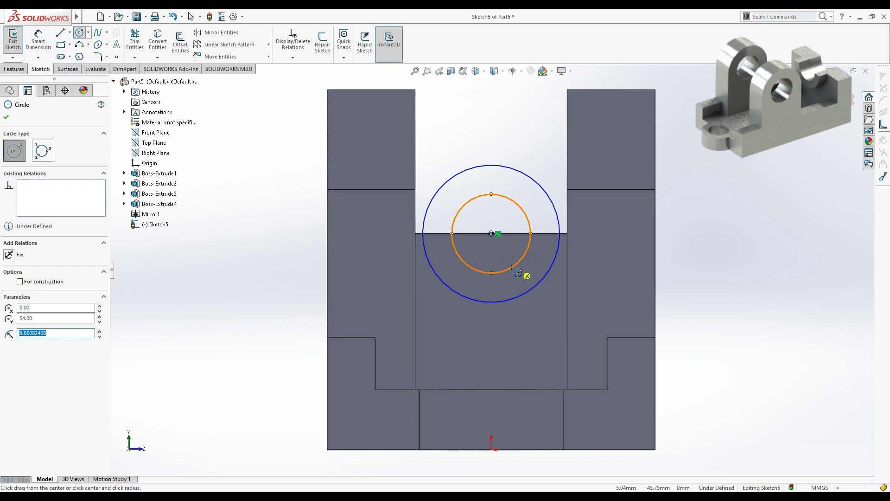
{"action": "left_click", "coordinate": [512, 266]}
{"action": "key", "text": "Escape"}
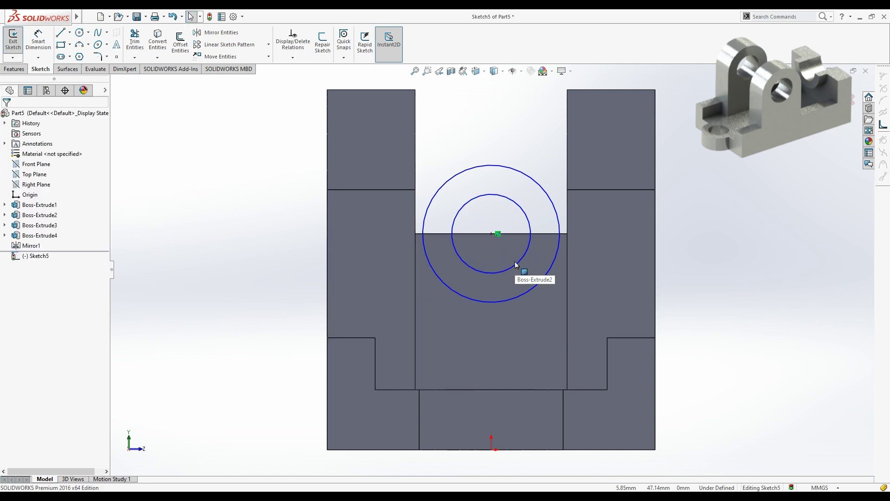
Dimension the concentric circles to Ø44 outer and Ø28 inner diameters
{"action": "left_click", "coordinate": [529, 291]}
{"action": "left_click", "coordinate": [38, 41]}
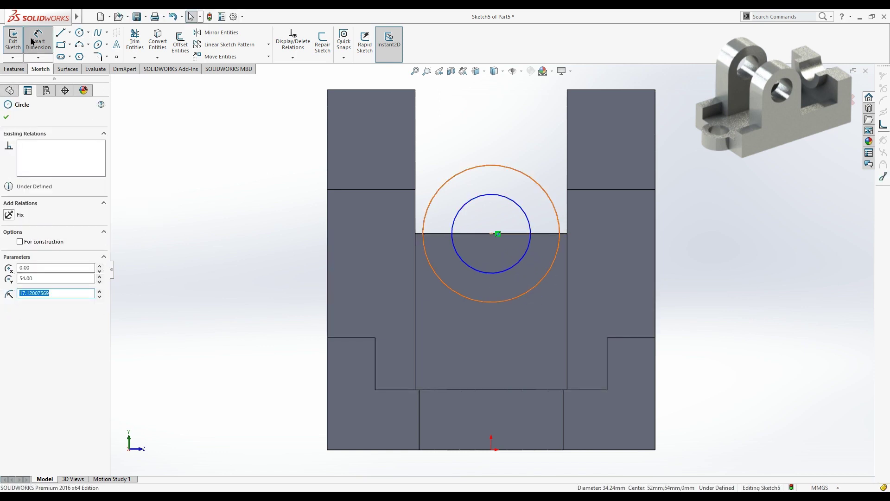
{"action": "left_click", "coordinate": [672, 236]}
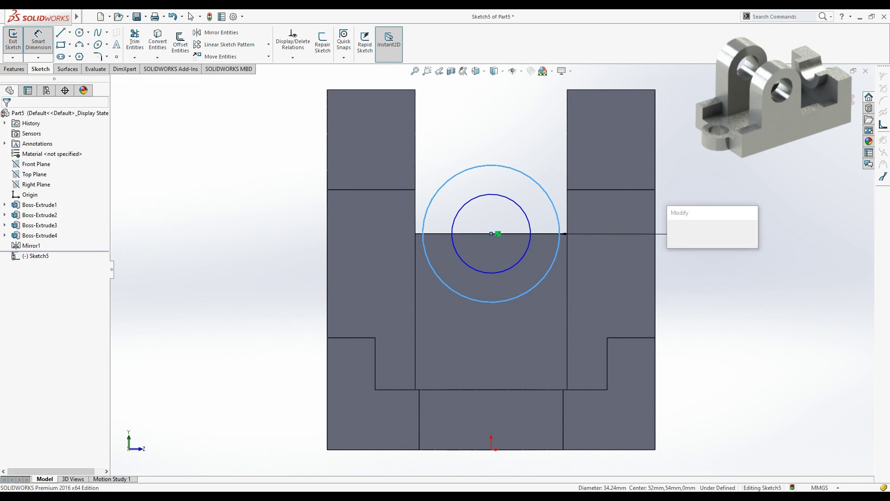
{"action": "type", "text": "4"}
{"action": "key", "text": "Return"}
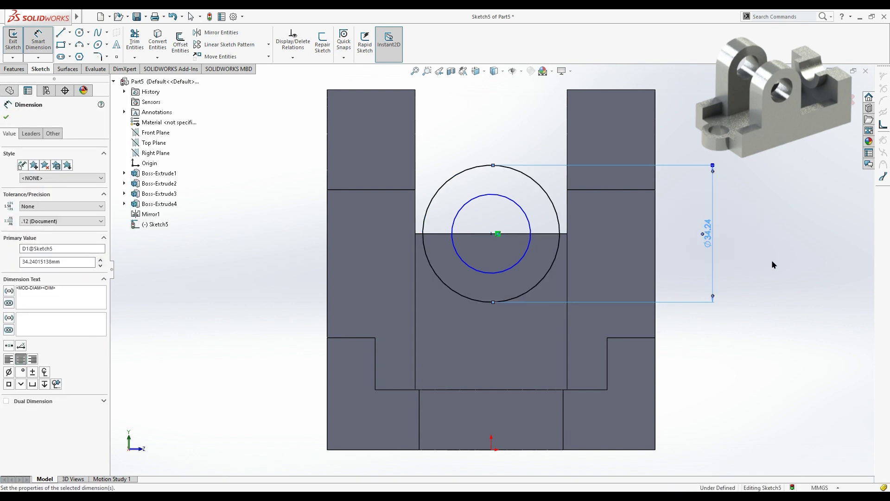
{"action": "left_click", "coordinate": [779, 265]}
{"action": "left_click", "coordinate": [528, 215]}
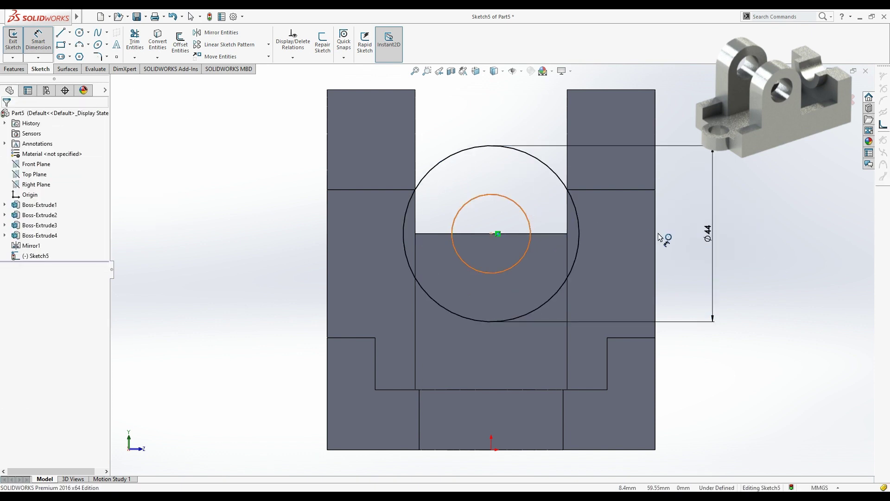
{"action": "left_click", "coordinate": [668, 235]}
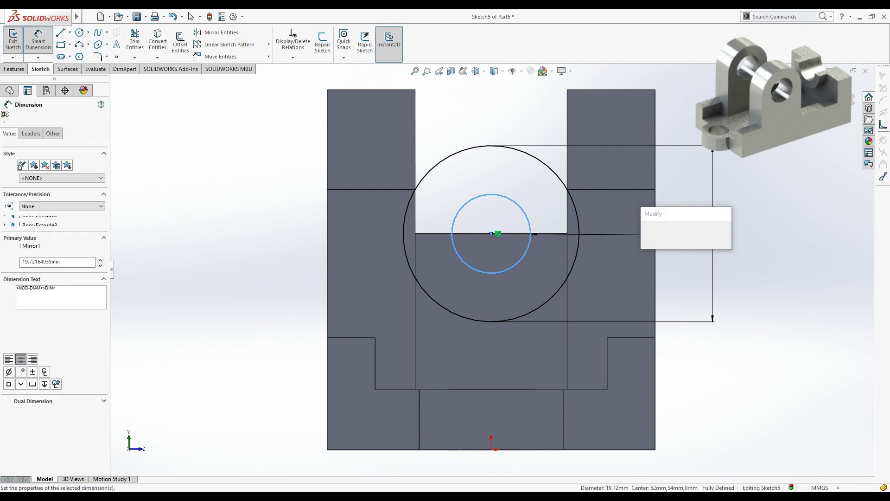
{"action": "key", "text": "Return"}
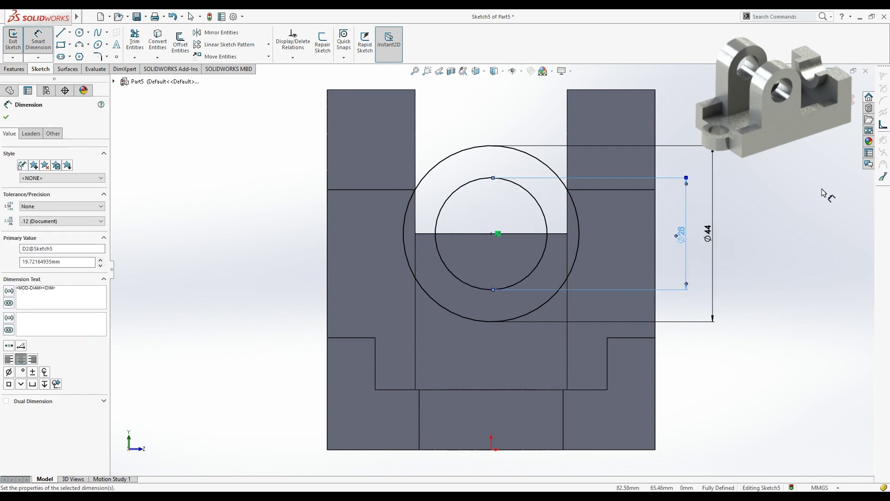
{"action": "left_click", "coordinate": [526, 233]}
{"action": "key", "text": "Escape"}
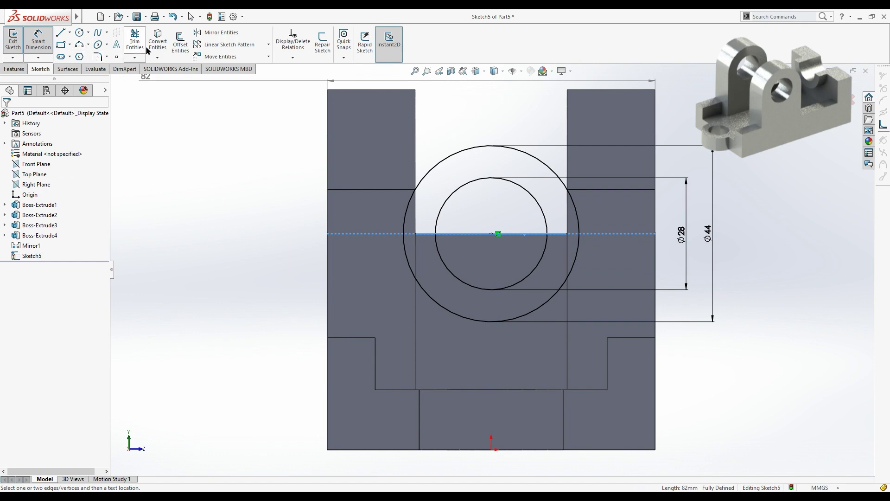
{"action": "key", "text": "Escape"}
{"action": "left_click", "coordinate": [16, 69]}
Extrude Sketch5's half-ring region between the circles 10 mm as a new boss
{"action": "left_click", "coordinate": [17, 44]}
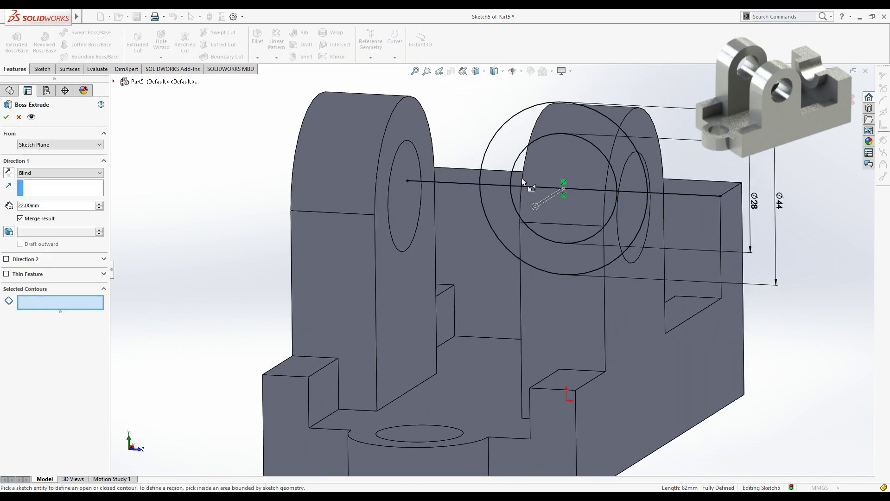
{"action": "left_click", "coordinate": [506, 215]}
{"action": "type", "text": "10"}
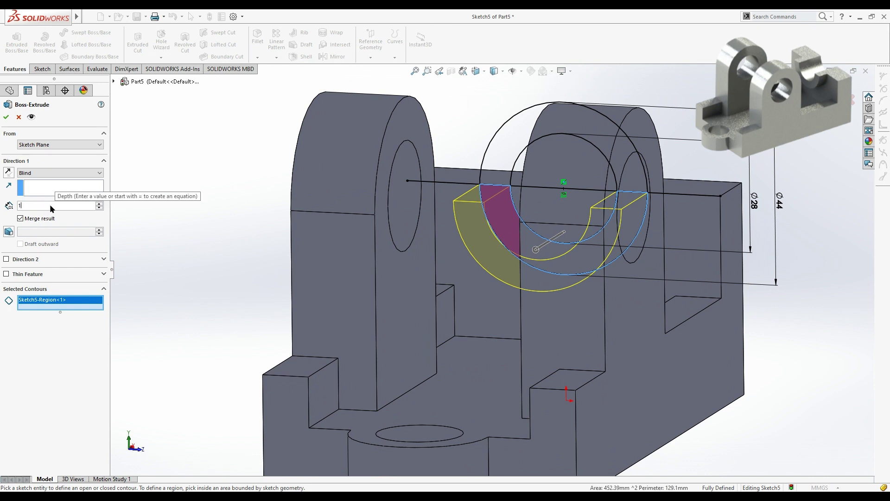
{"action": "key", "text": "Return"}
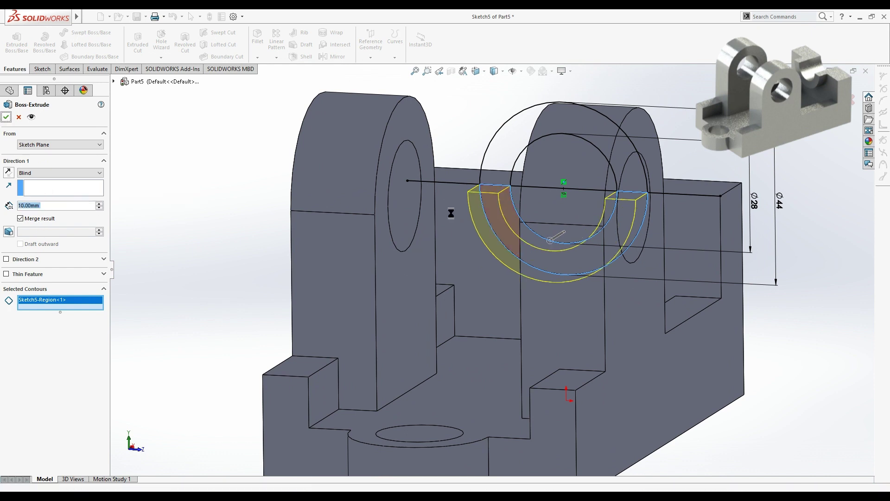
{"action": "key", "text": "Return"}
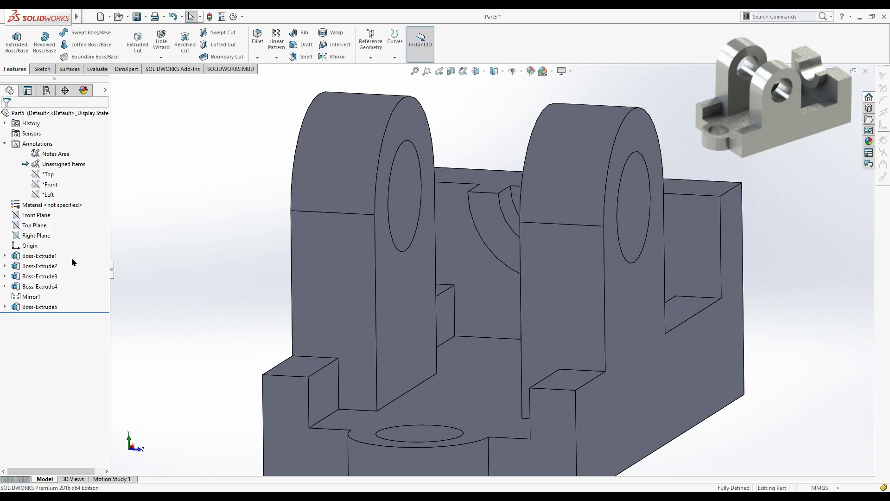
Reuse Sketch5 to cut the Ø28 inner half-circle Through All the end block
{"action": "left_click", "coordinate": [40, 310]}
{"action": "left_click", "coordinate": [5, 307]}
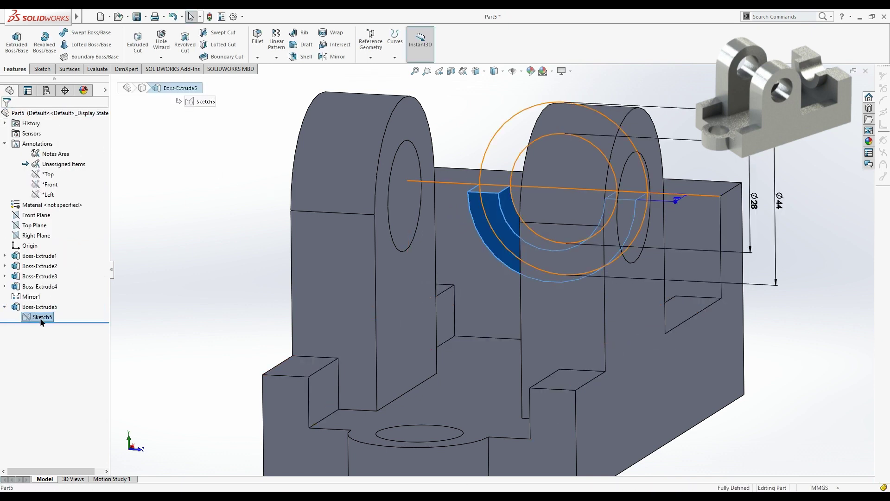
{"action": "left_click", "coordinate": [42, 316]}
{"action": "left_click", "coordinate": [138, 47]}
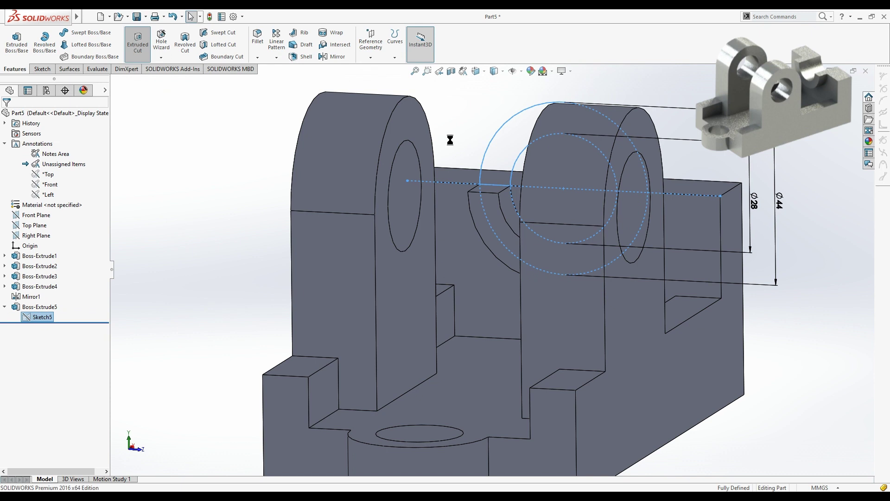
{"action": "left_click", "coordinate": [519, 201]}
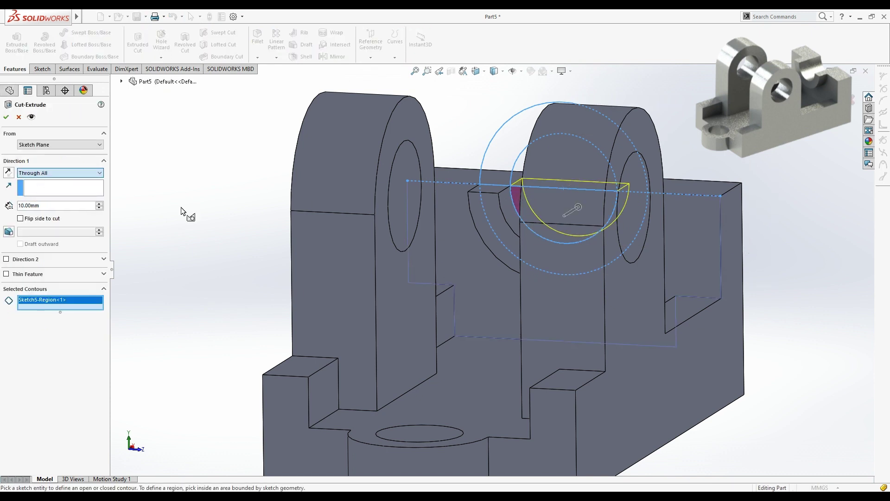
{"action": "mouse_move", "coordinate": [182, 212]}
{"action": "middle_mouse_down"}
{"action": "mouse_move", "coordinate": [270, 214]}
{"action": "mouse_move", "coordinate": [214, 210]}
{"action": "mouse_move", "coordinate": [270, 236]}
{"action": "middle_mouse_up"}
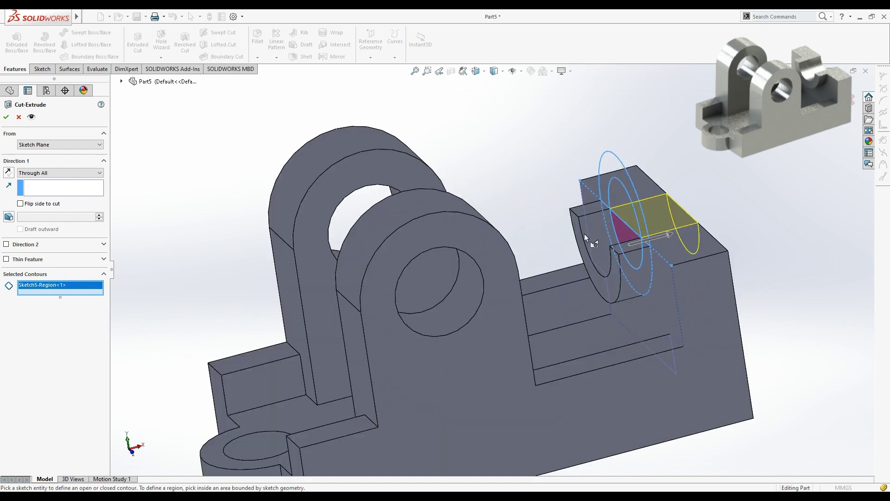
{"action": "scroll", "coordinate": [603, 239], "scroll_direction": "down", "scroll_amount": 3}
{"action": "middle_click_drag", "start_coordinate": [646, 247], "coordinate": [652, 253]}
{"action": "scroll", "coordinate": [653, 253], "scroll_direction": "up", "scroll_amount": 5}
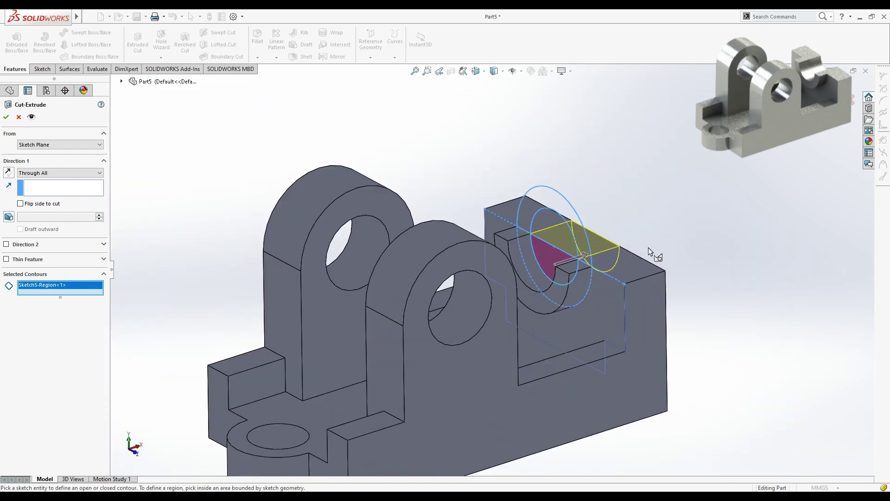
{"action": "left_click", "coordinate": [6, 117]}
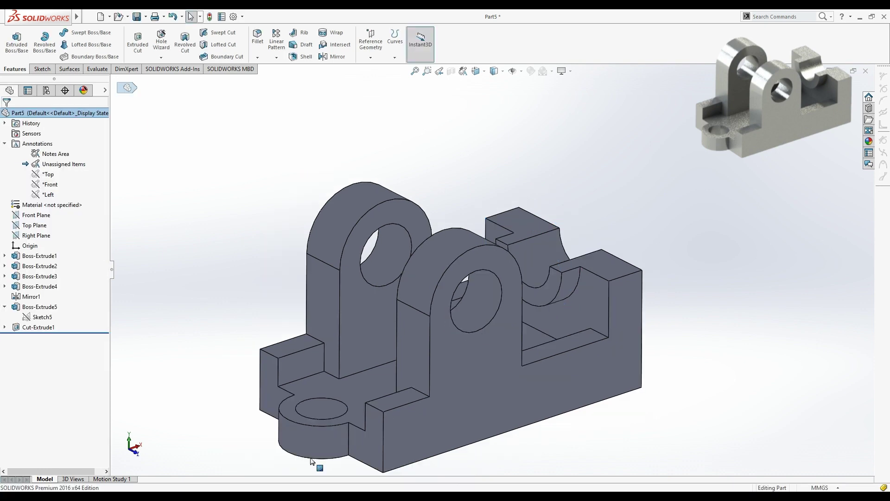
Center the bracket in view and apply the Metal > Zinc brushed zinc appearance to the part
{"action": "key", "text": "z"}
{"action": "key", "text": "ctrl+Right"}
{"action": "key", "text": "ctrl+Up"}
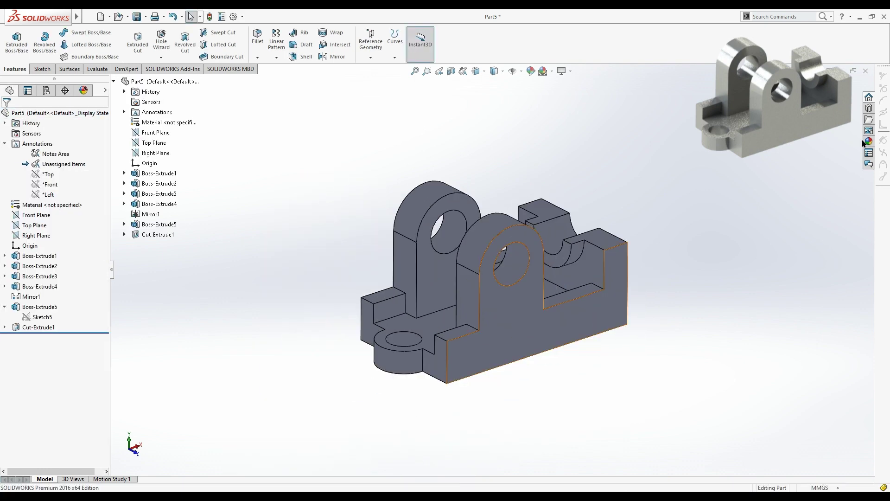
{"action": "left_click", "coordinate": [869, 164]}
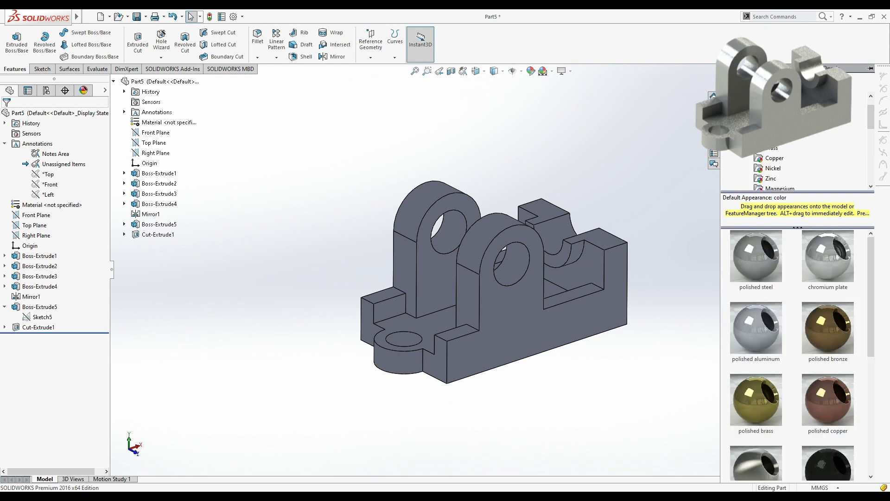
{"action": "left_click", "coordinate": [770, 179]}
{"action": "double_click", "coordinate": [836, 268]}
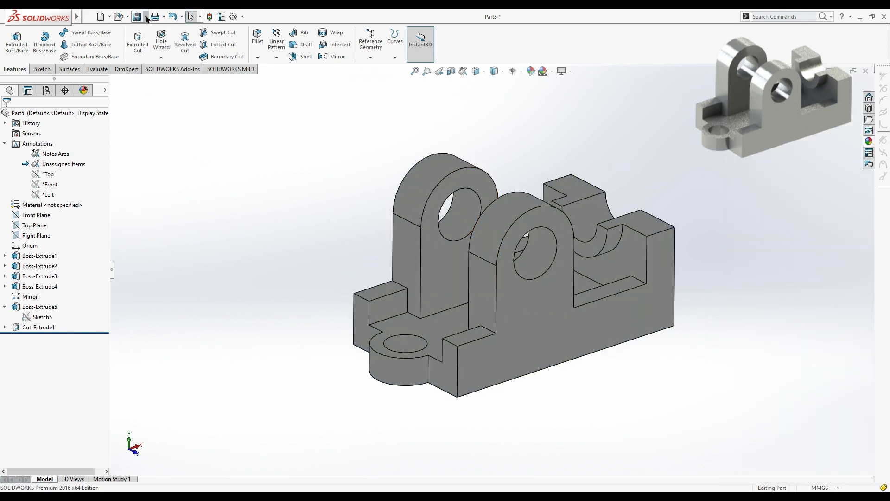
Save the part as Part 4 in YouTube (F:) > New Design > Part 4
{"action": "key", "text": "ctrl+s"}
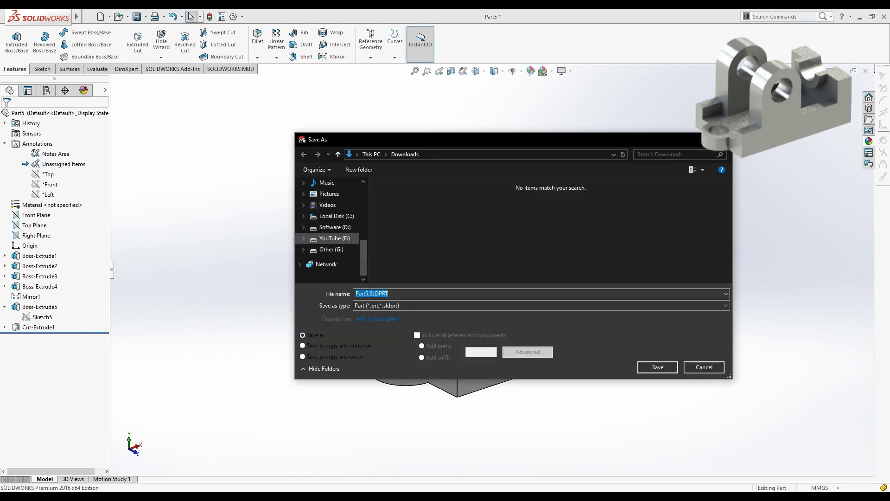
{"action": "left_click", "coordinate": [334, 238]}
{"action": "double_click", "coordinate": [403, 216]}
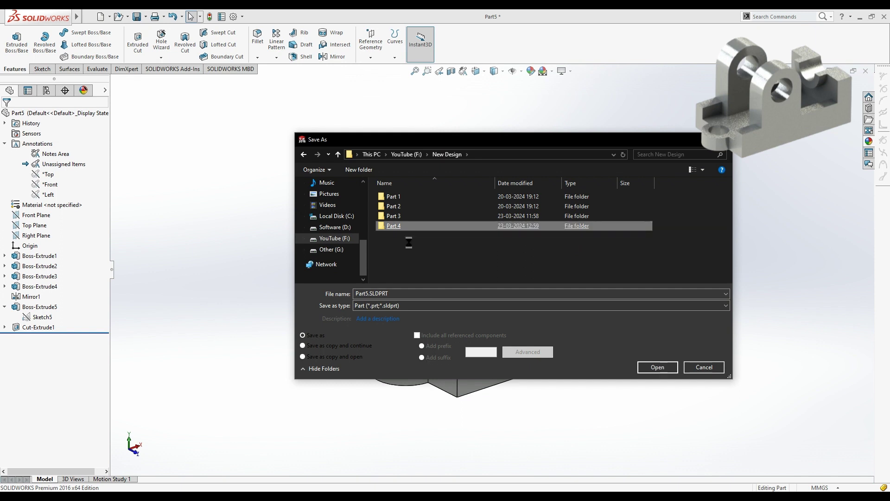
{"action": "double_click", "coordinate": [394, 225]}
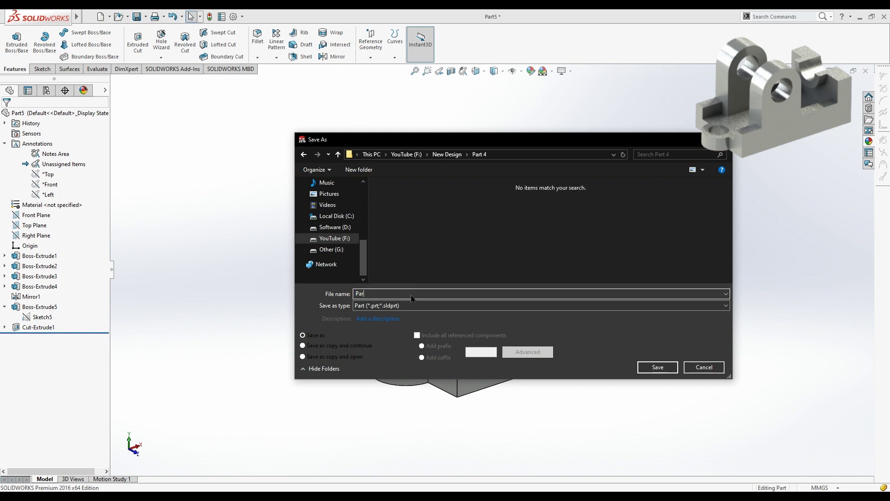
{"action": "key", "text": "Return"}
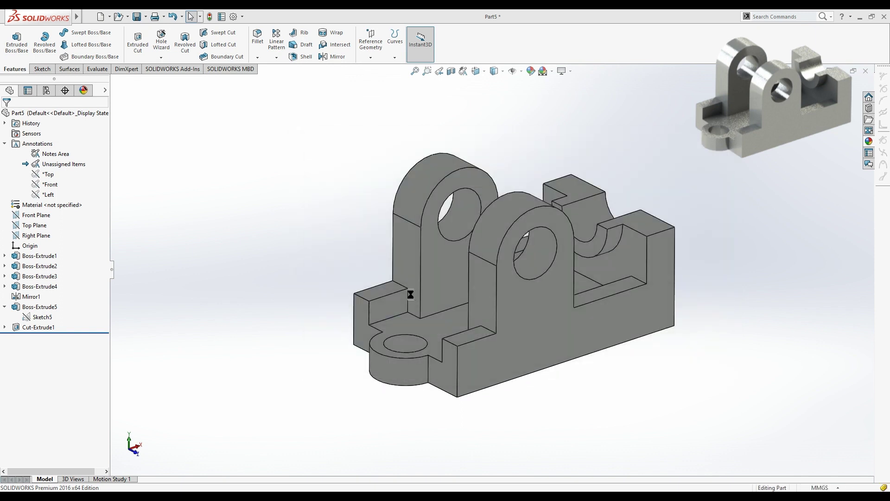